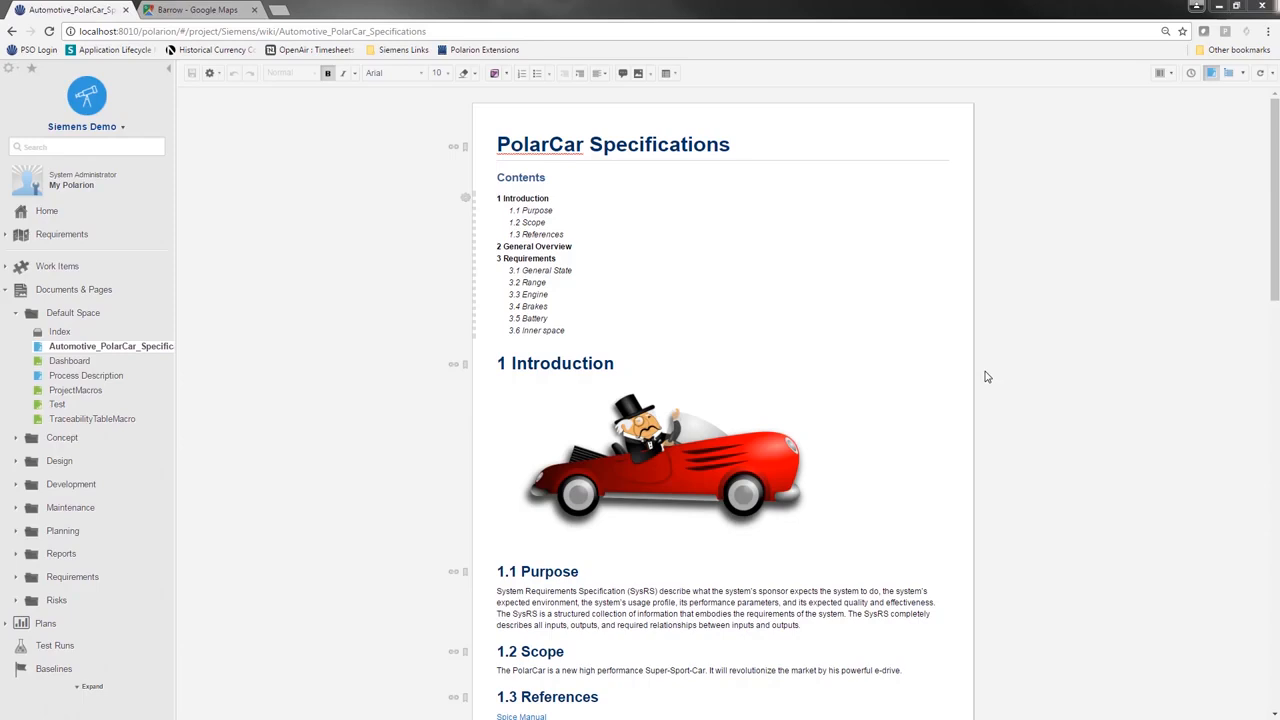
Export the PolarCar Specifications document for a Word round-trip using the Prioritization change control option.
left_click(210, 76)
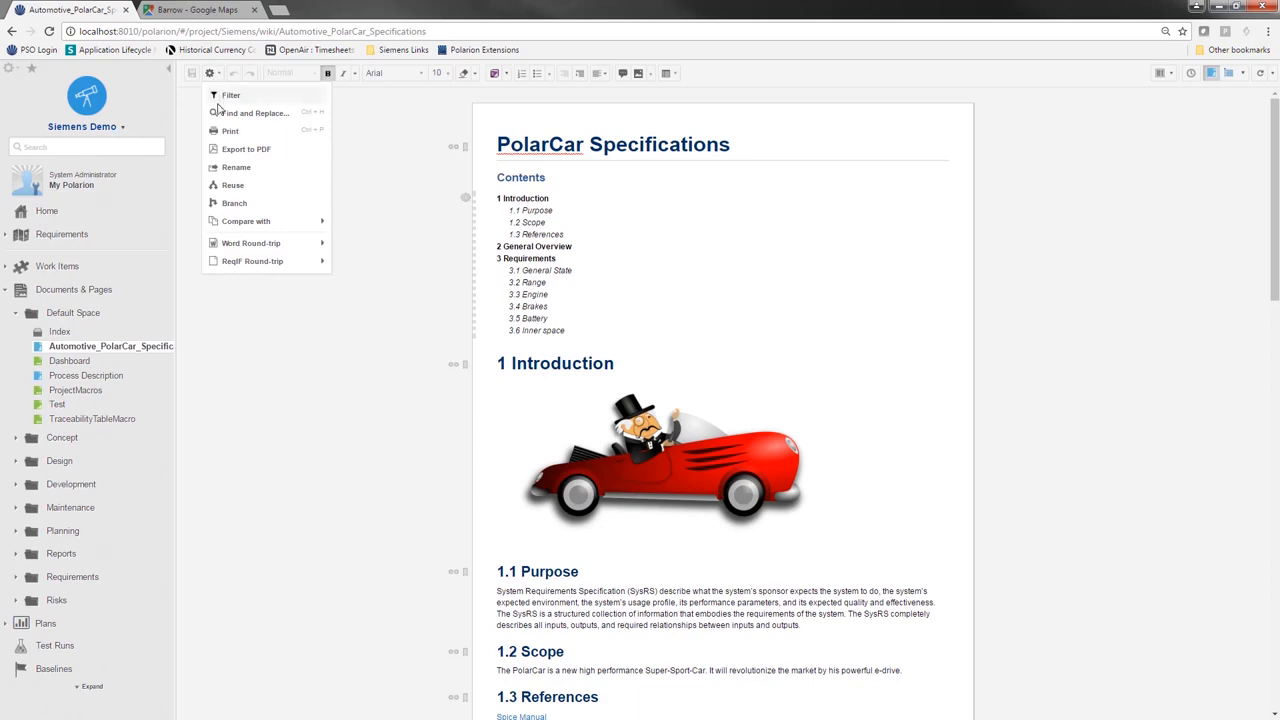
mouse_move(256, 249)
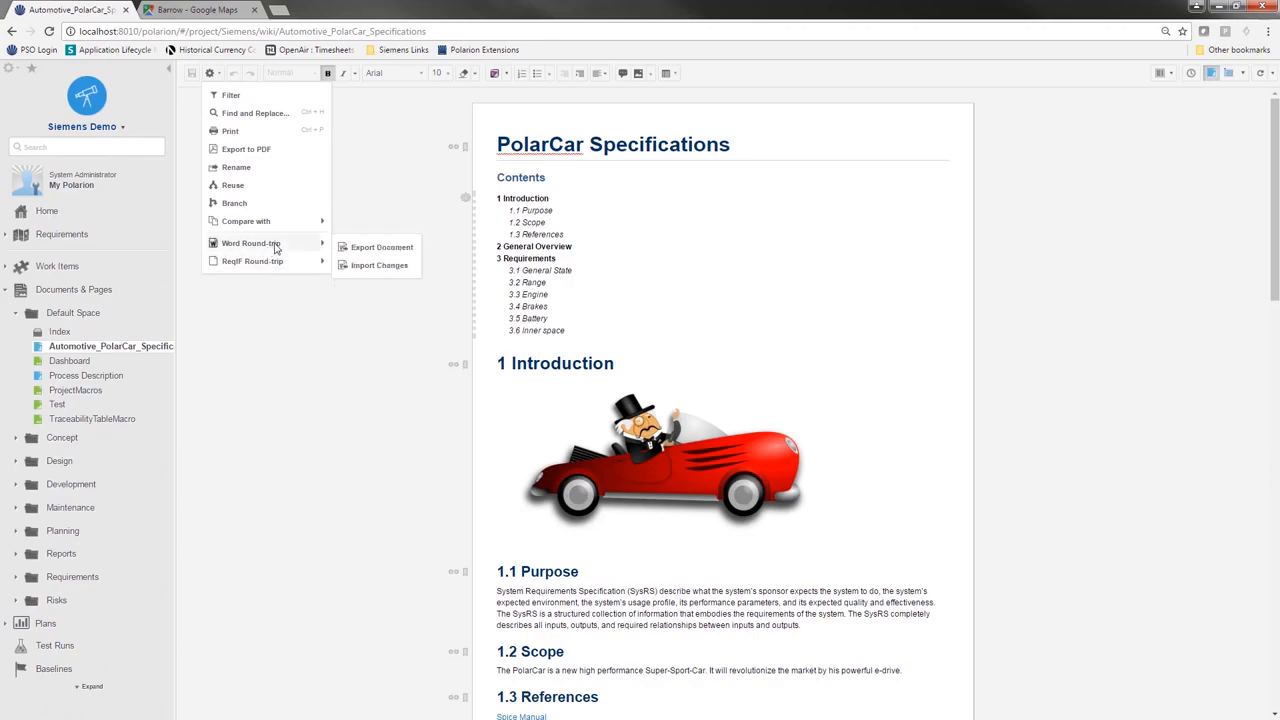
left_click(367, 253)
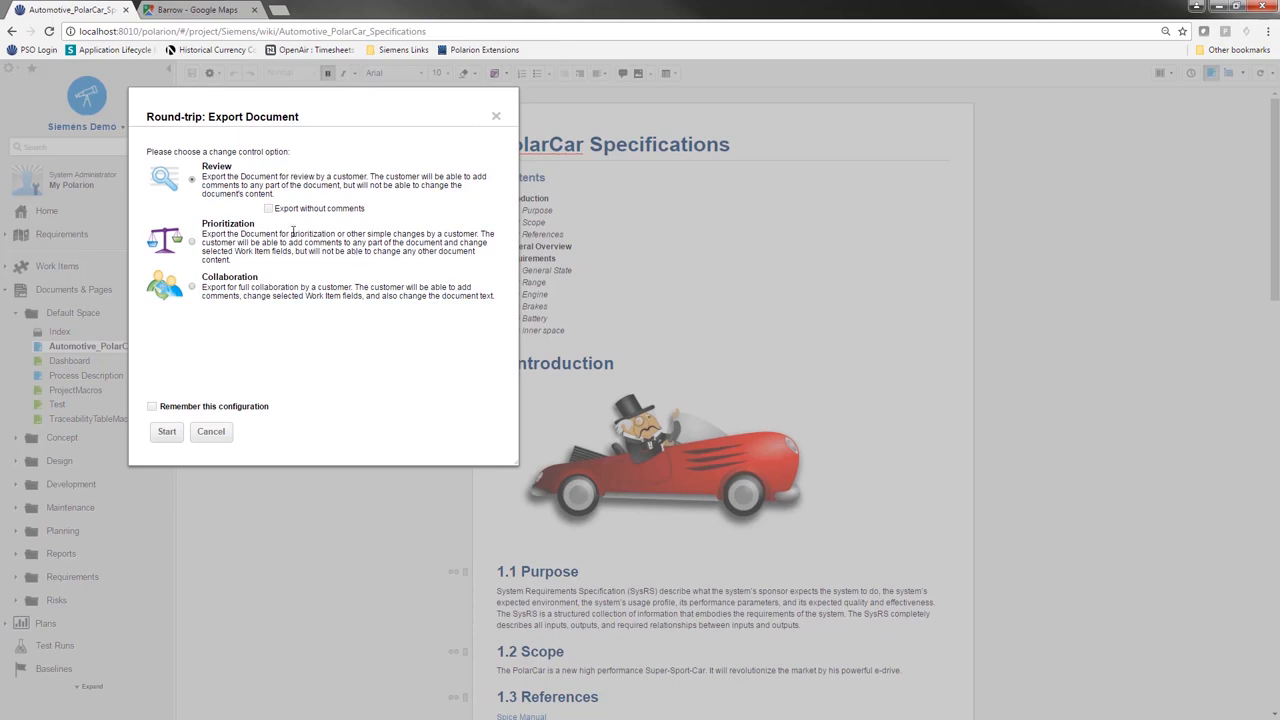
left_click(192, 242)
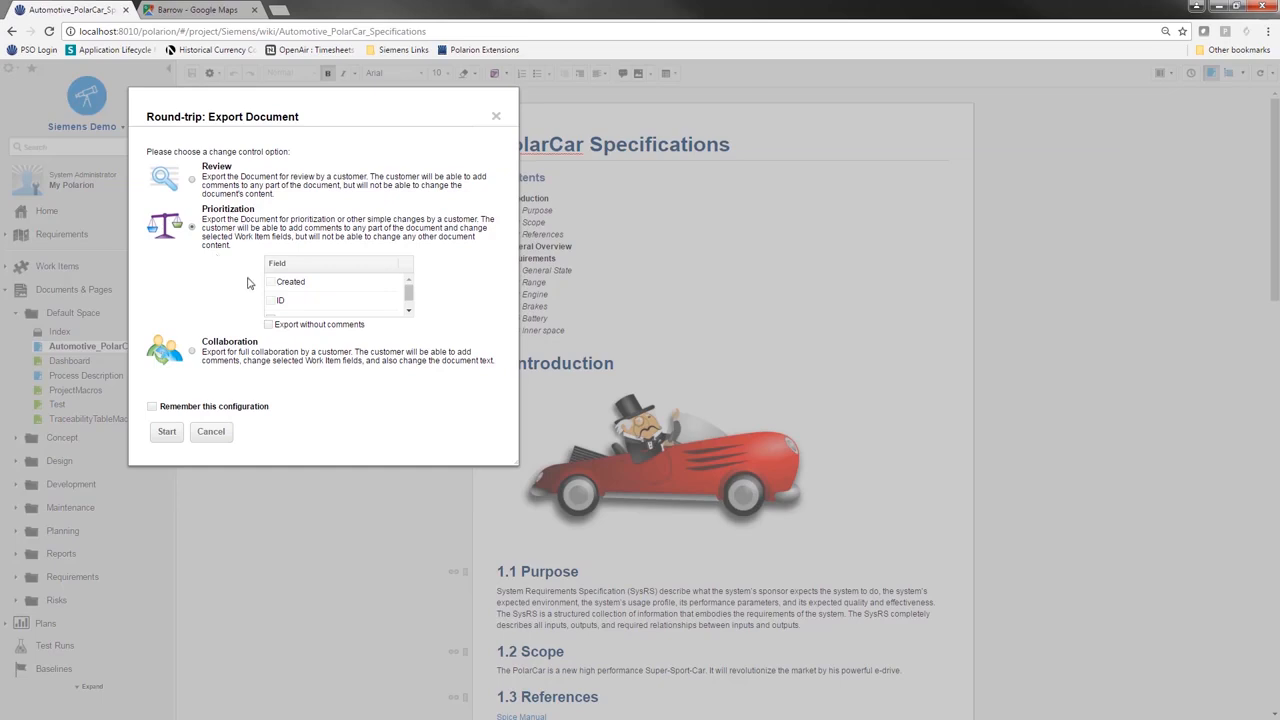
scroll(290, 300, "down", 1)
left_click(167, 434)
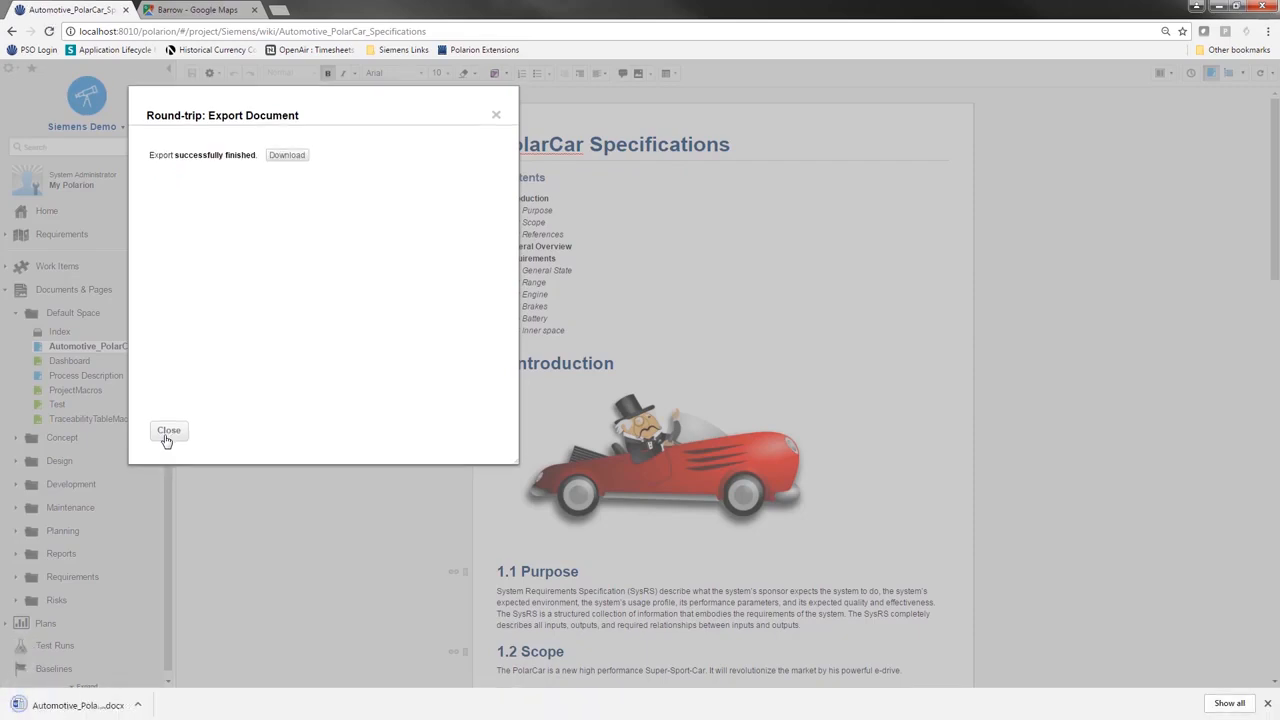
Open the downloaded specification in Word and dismiss the document recovery list.
left_click(76, 709)
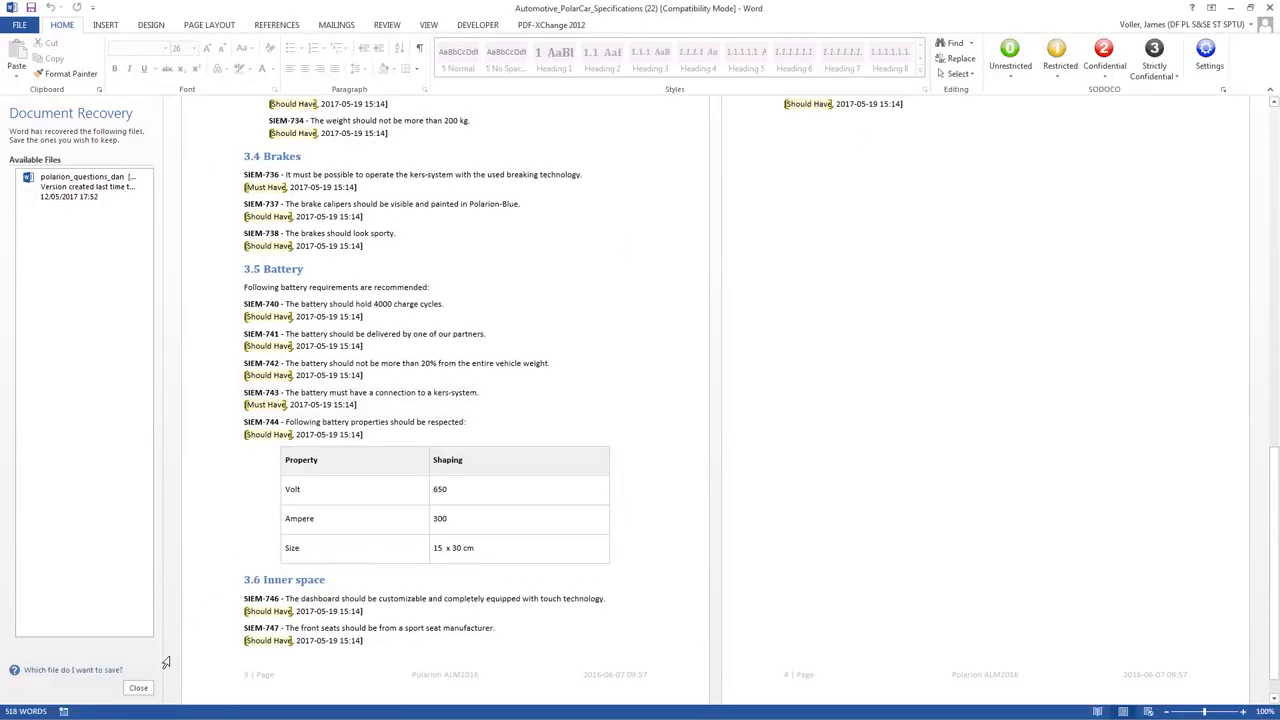
left_click(138, 689)
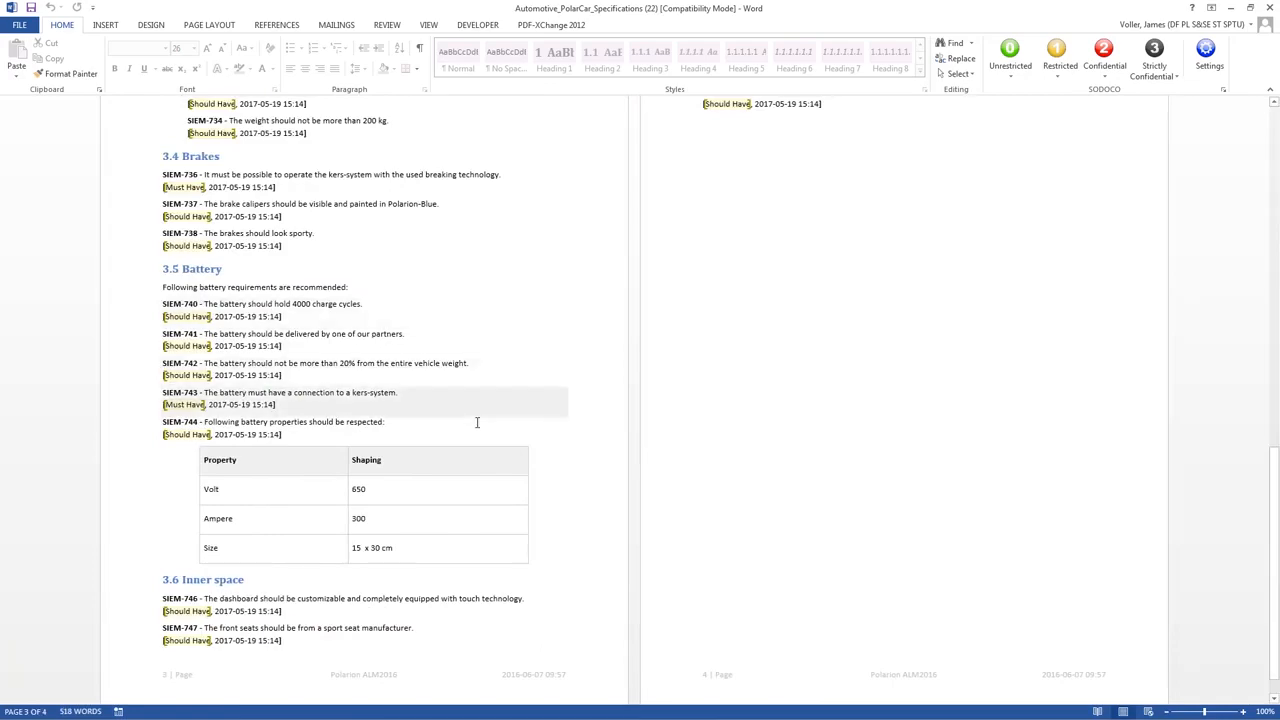
scroll(499, 406, "up", 1)
scroll(499, 406, "up", 13)
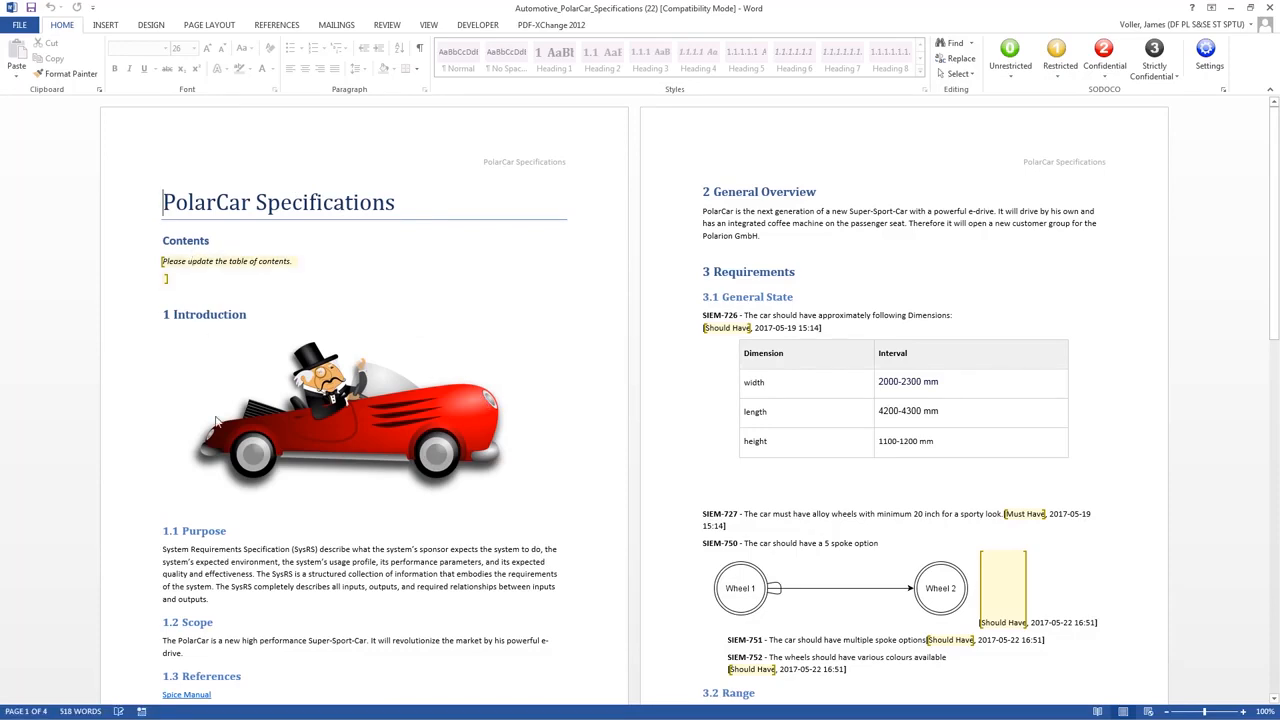
Set the severity of requirement SIEM-726 in section 3.1 General State to Must Have.
scroll(325, 440, "down", 1)
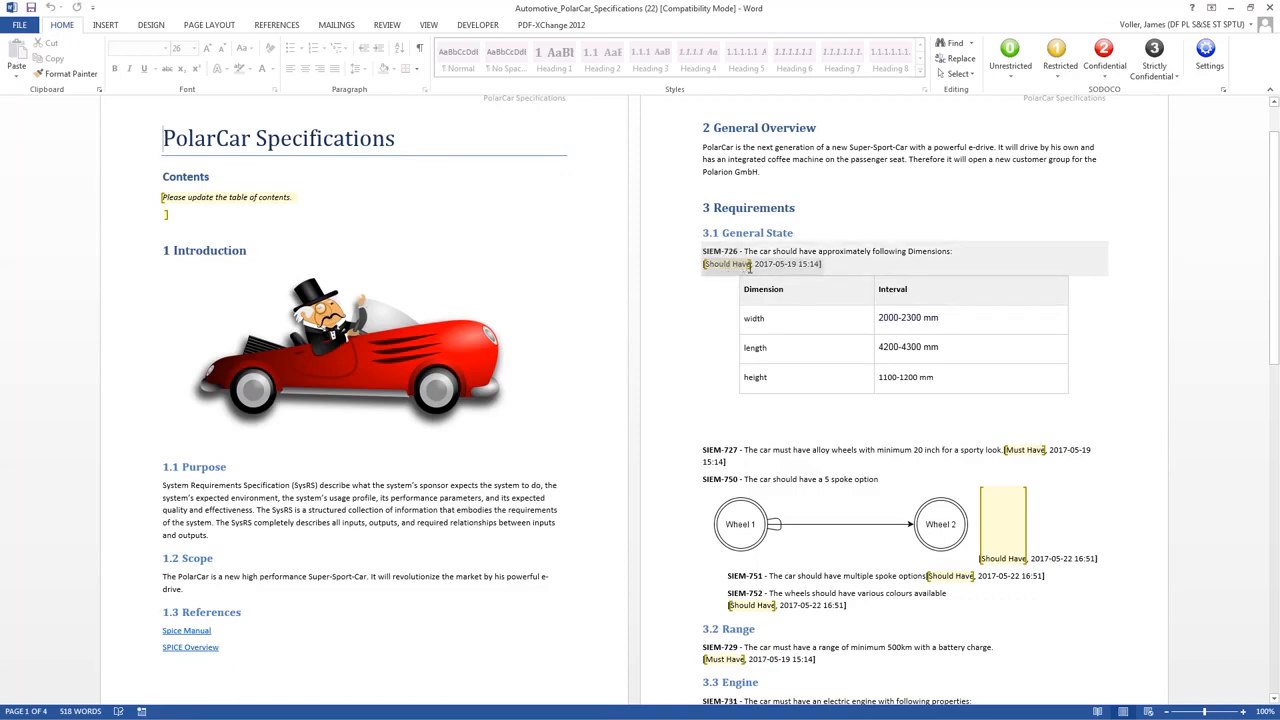
left_click(748, 267)
left_click(758, 264)
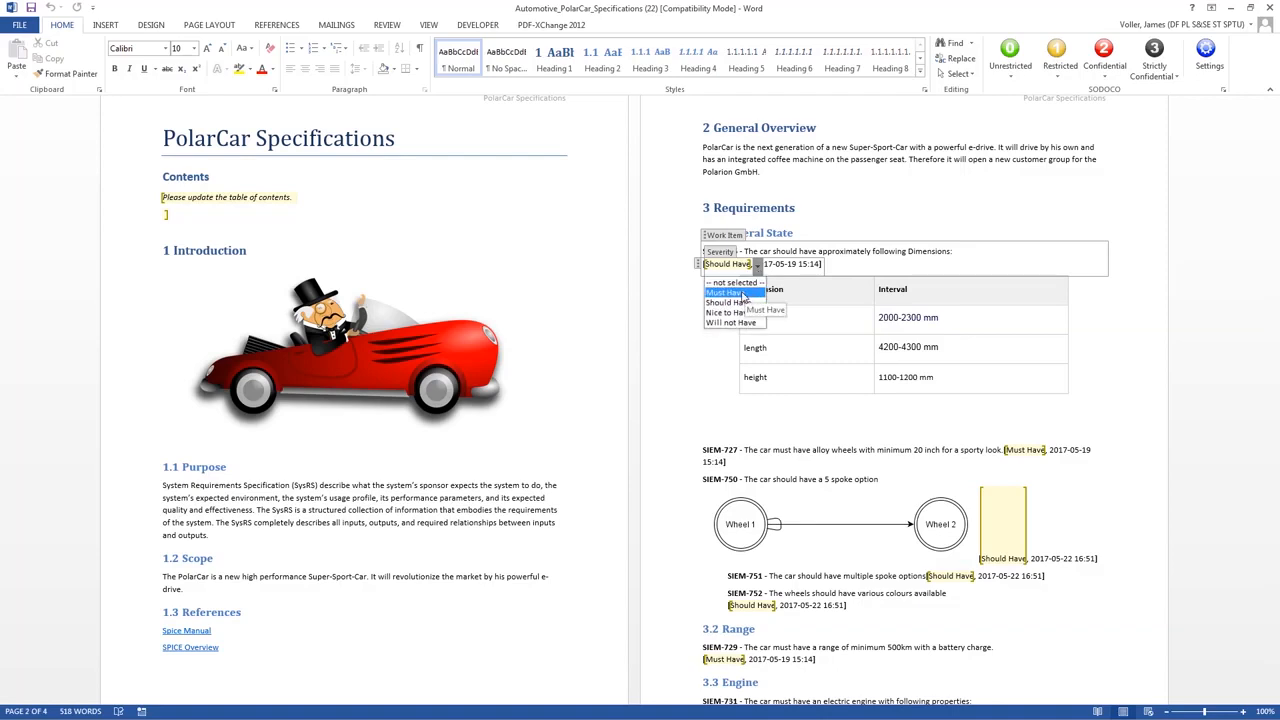
left_click(744, 293)
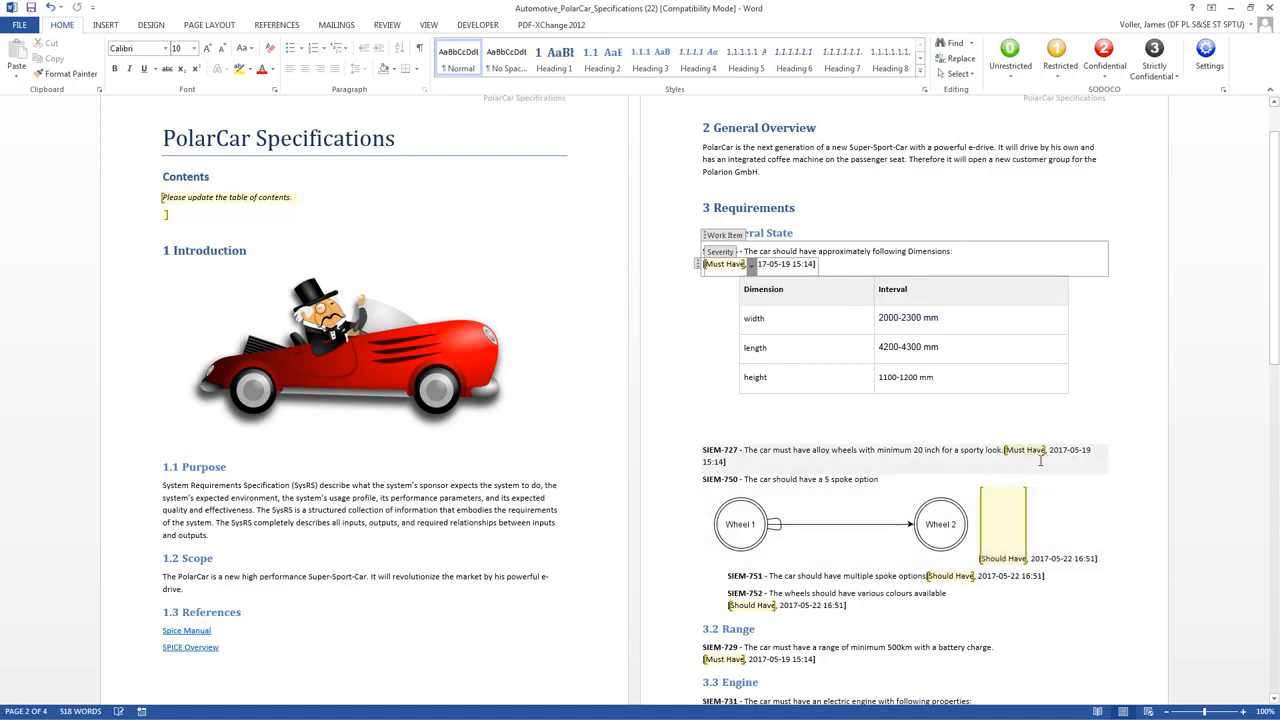
Set the severity of requirements SIEM-751 and SIEM-752 to Nice to Have.
left_click(961, 577)
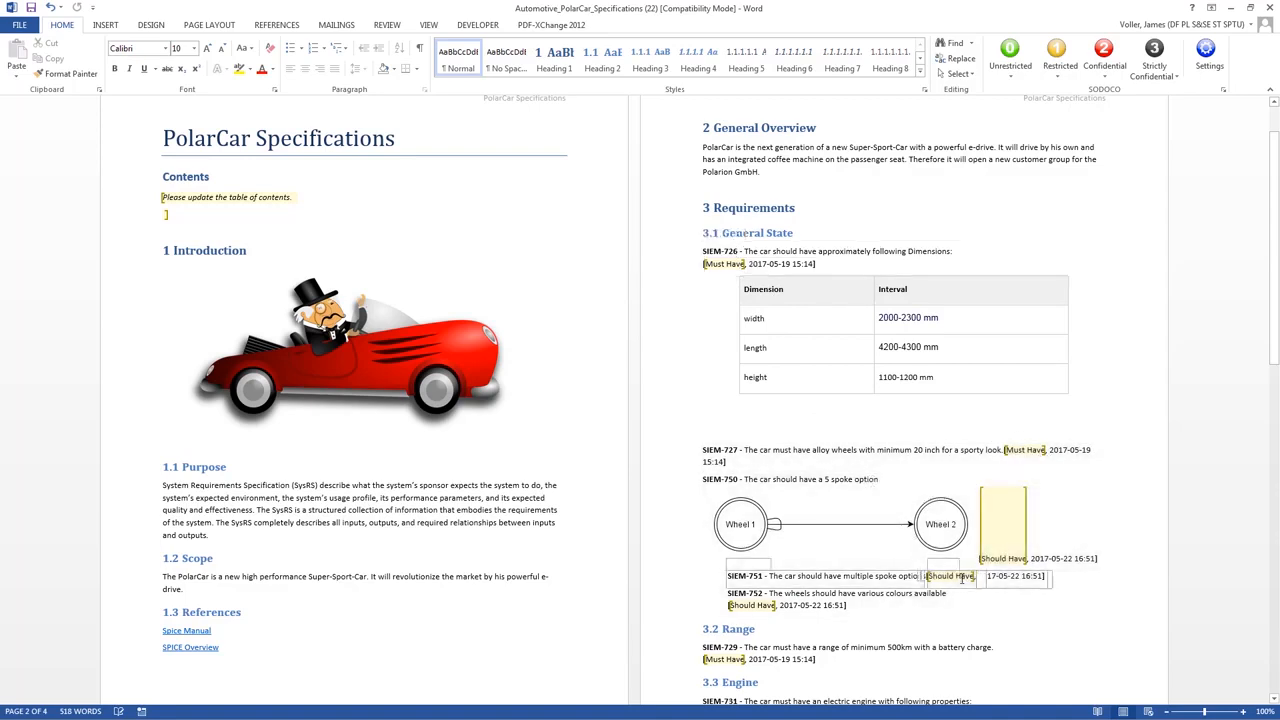
left_click(982, 579)
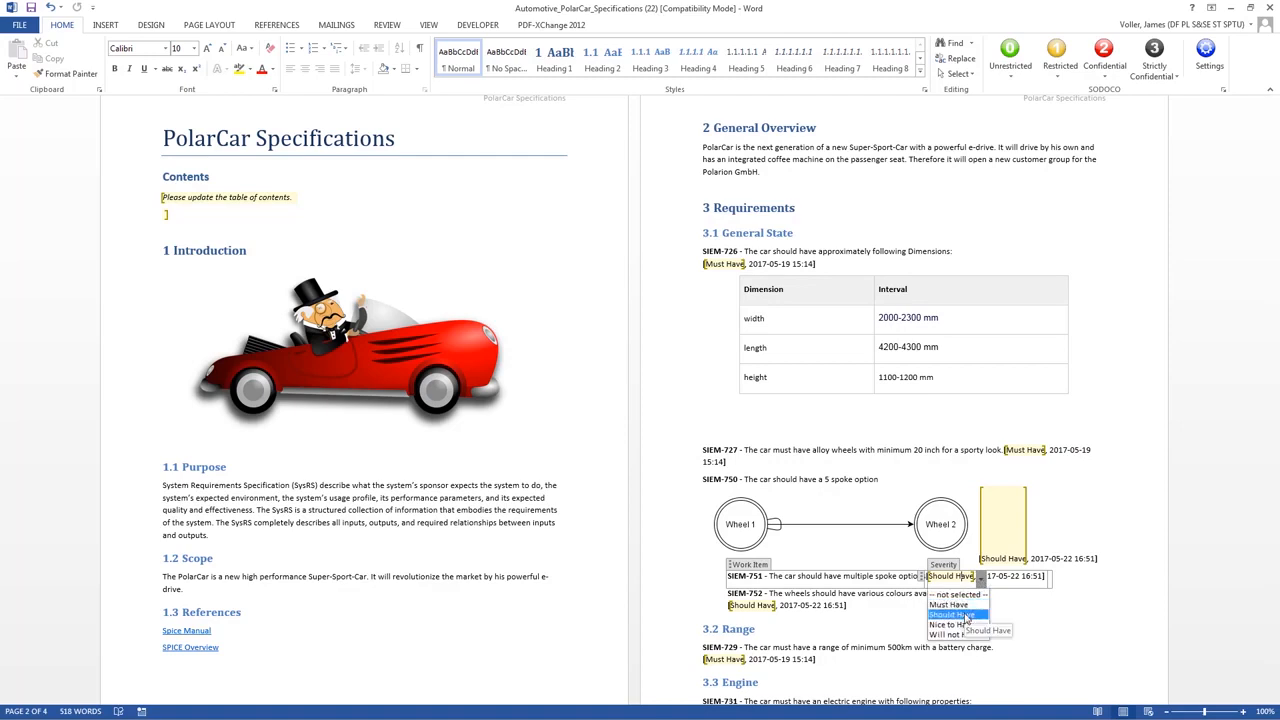
left_click(947, 618)
left_click(752, 605)
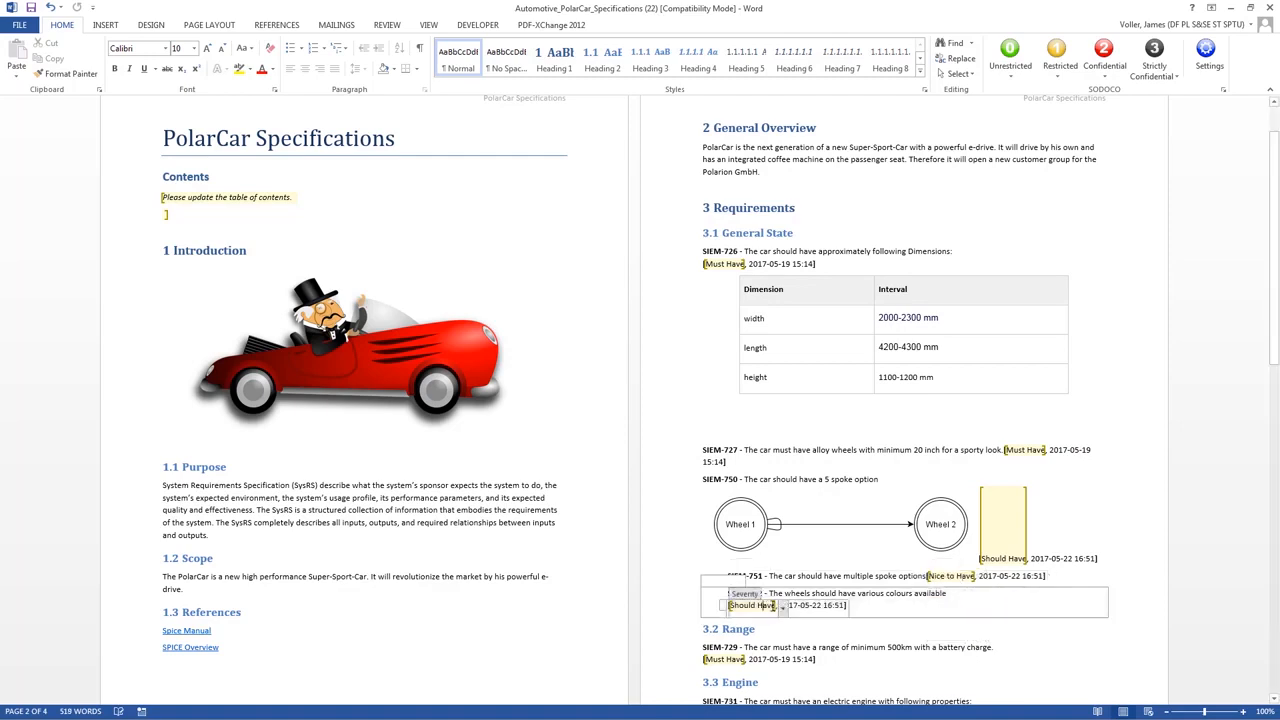
left_click(785, 612)
left_click(770, 653)
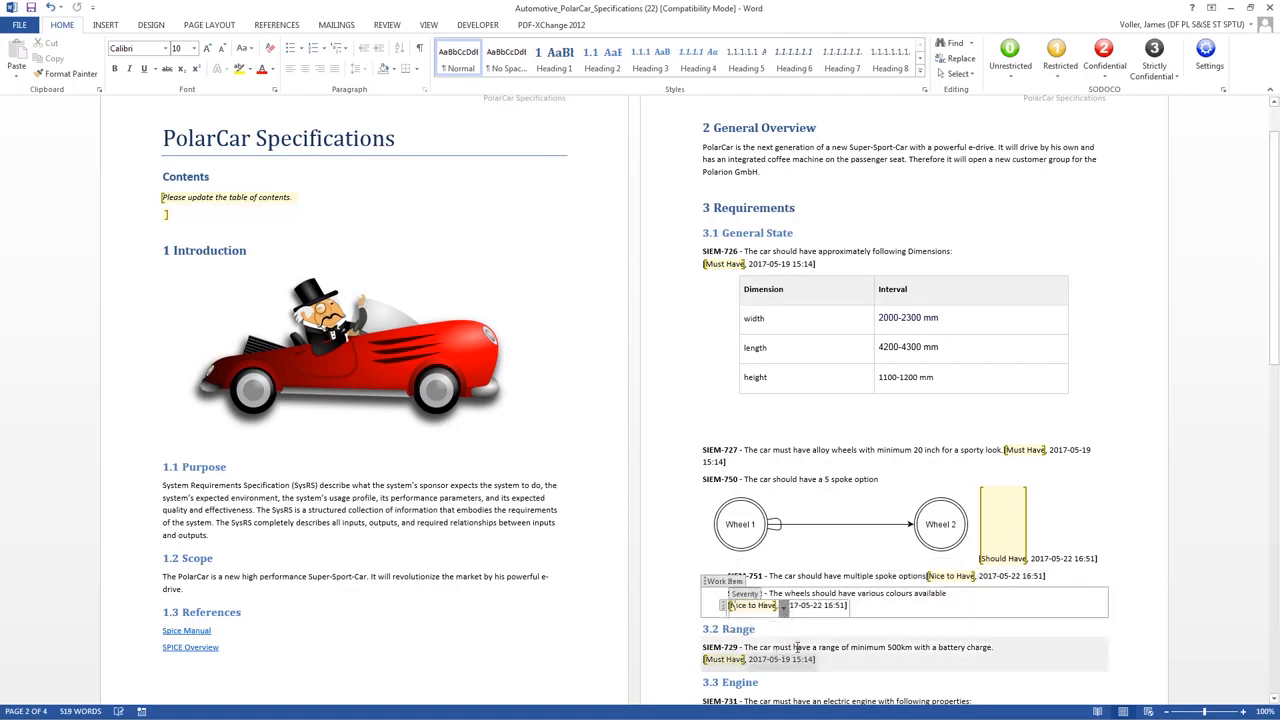
left_click(882, 628)
Add the comment "Perhaps we should limit this to just 1 or 2 colours" to the text of requirement SIEM-752.
scroll(882, 614, "down", 1)
scroll(882, 614, "down", 1)
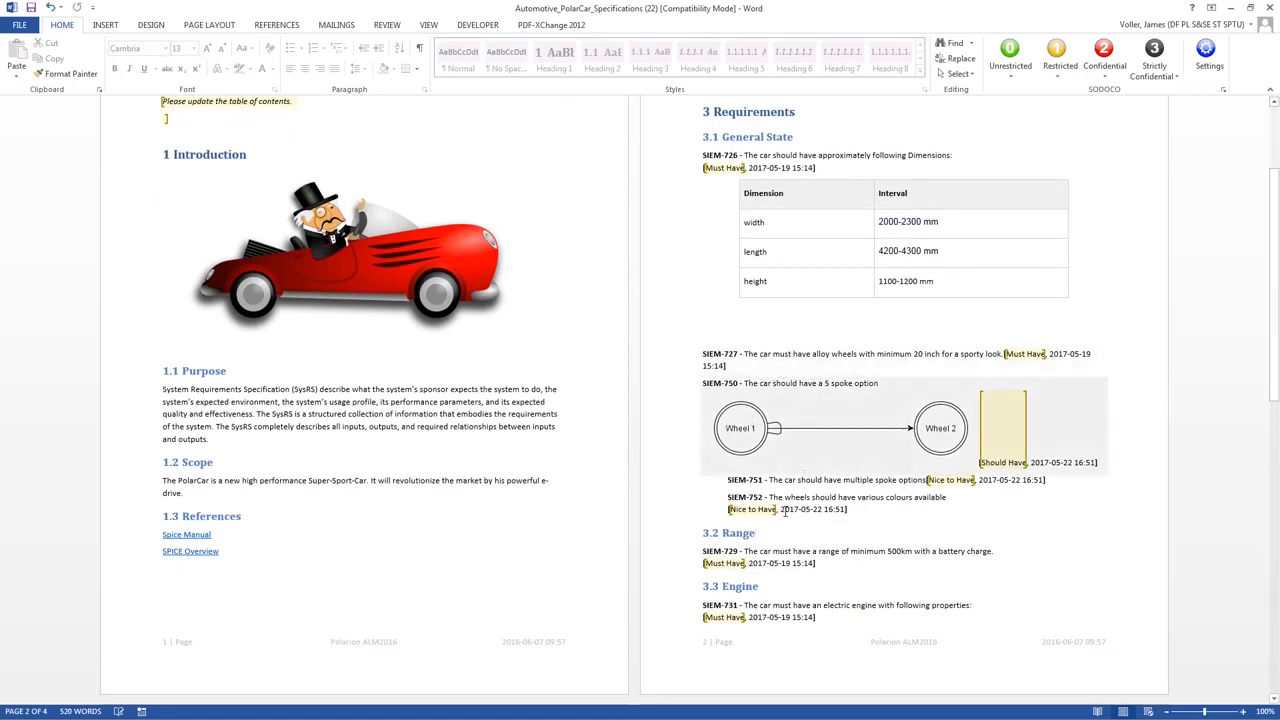
left_click_drag(769, 497, 938, 502)
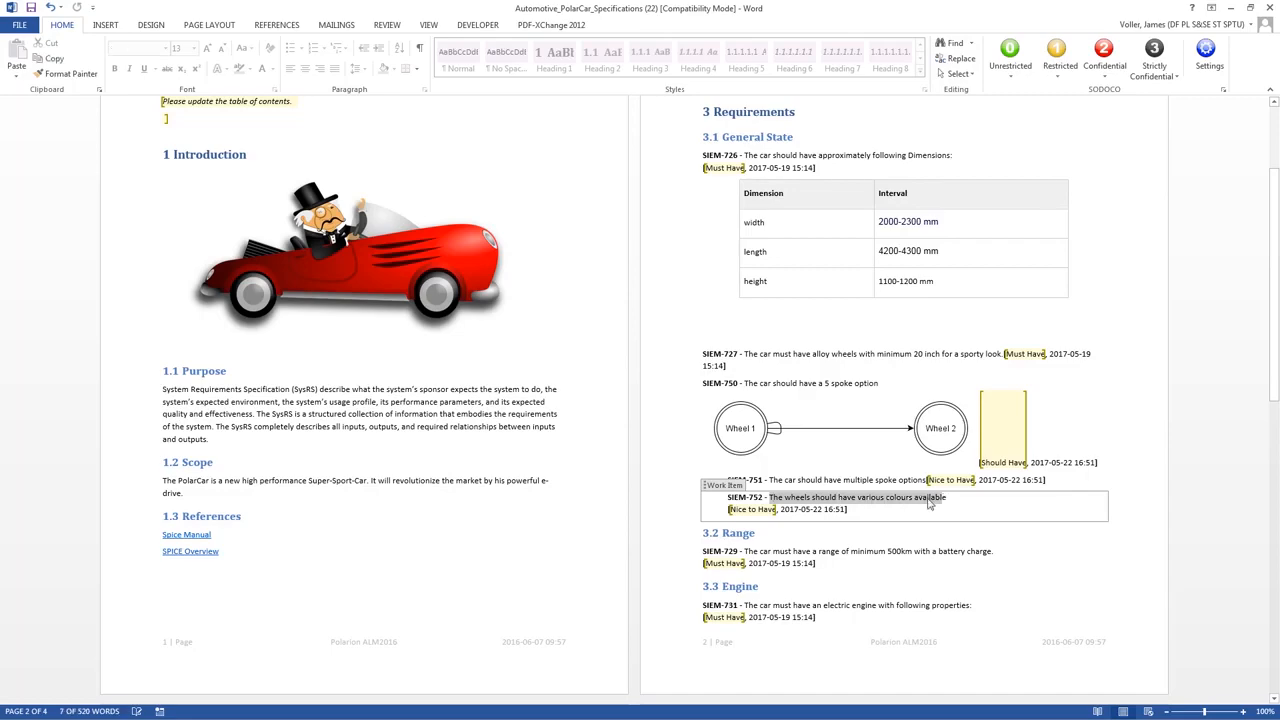
right_click(930, 500)
left_click(976, 690)
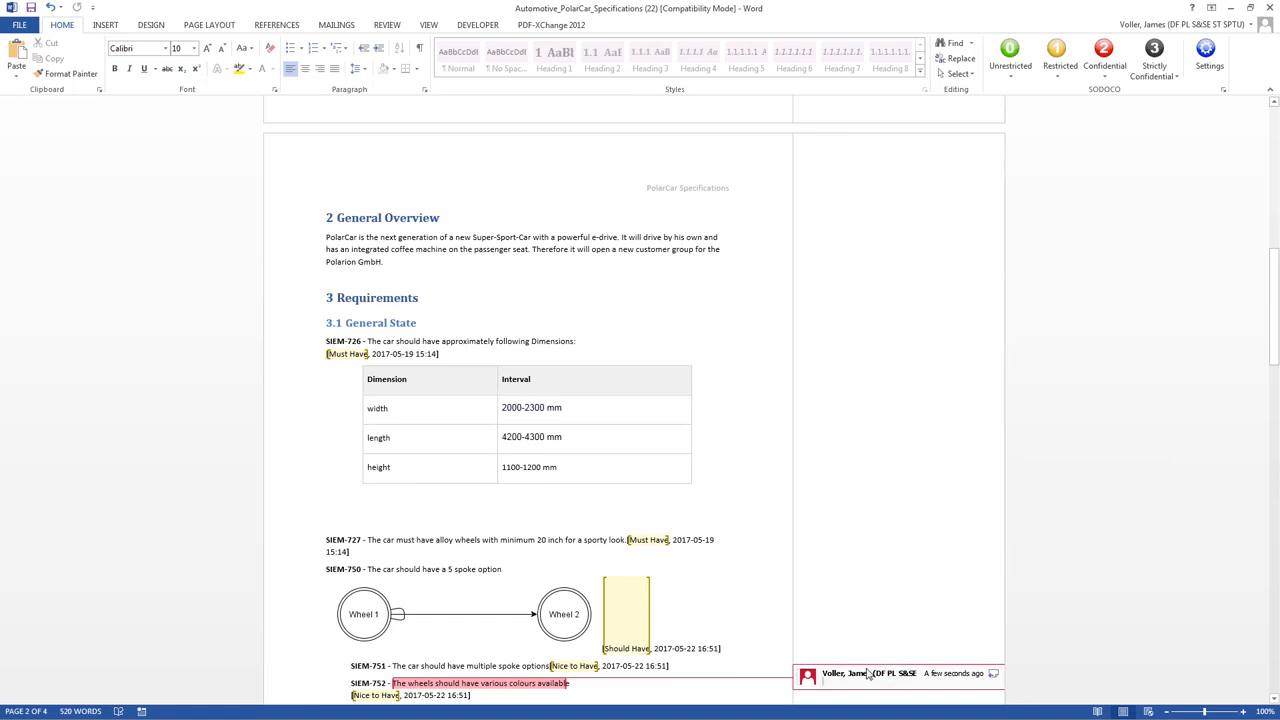
type("Perhaps we sh")
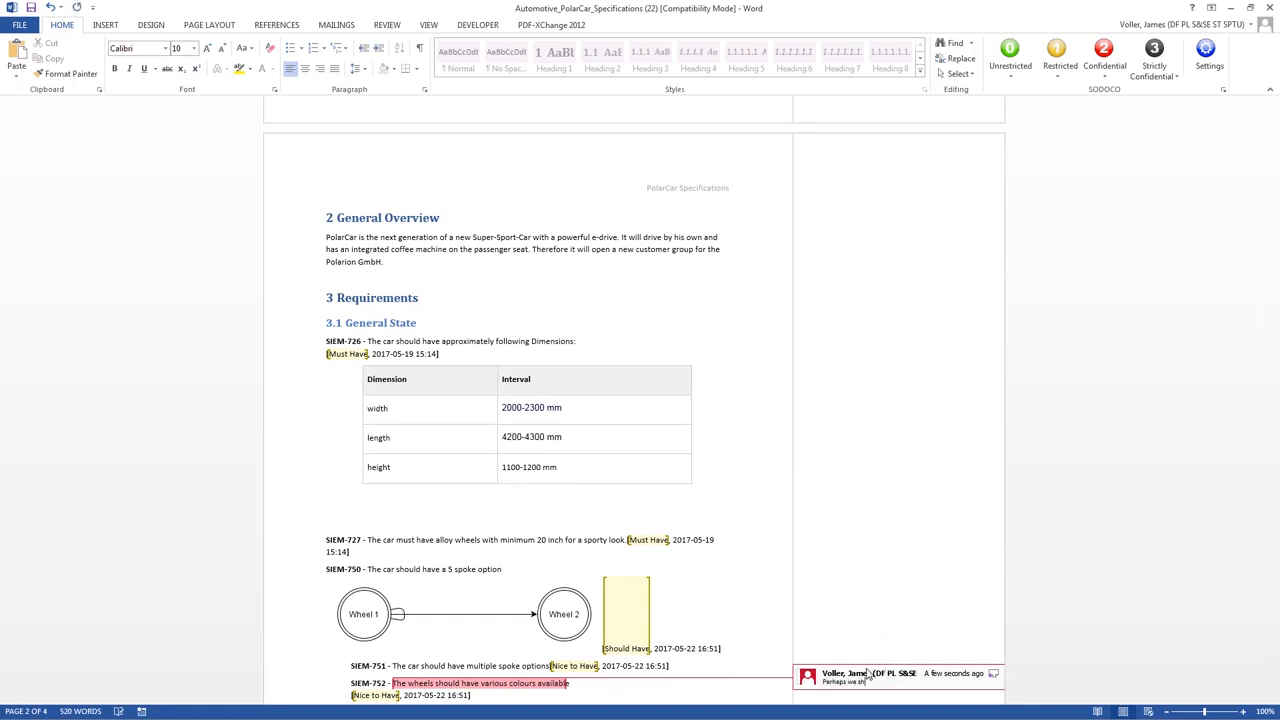
type("ould limit this to just 1 or 2 colours")
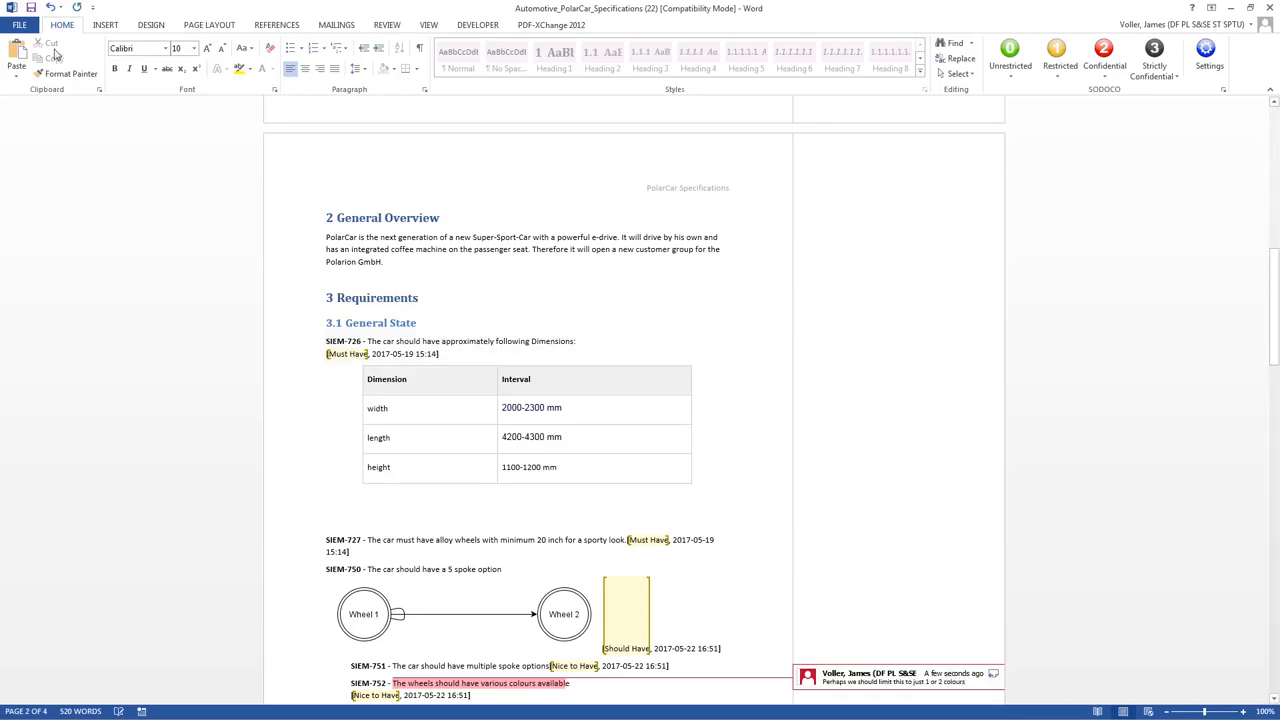
Save the edited Word document with the Unrestricted protection class.
left_click(31, 7)
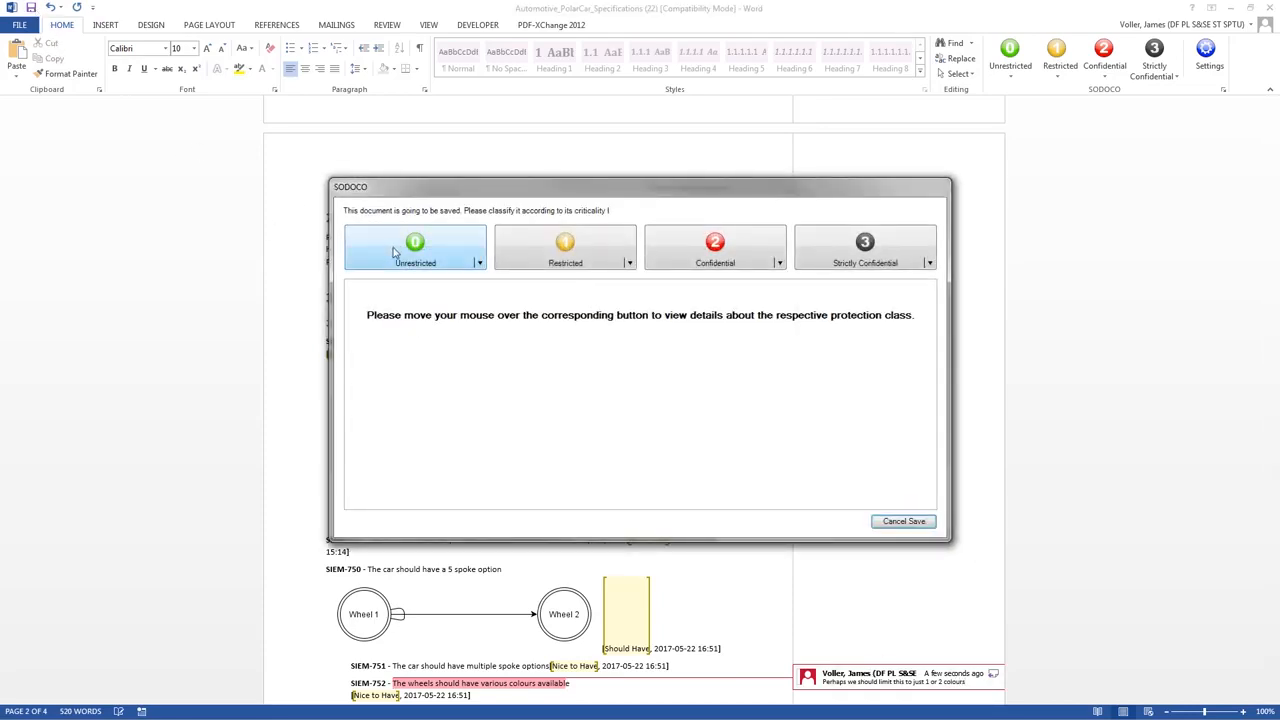
left_click(396, 250)
left_click(767, 417)
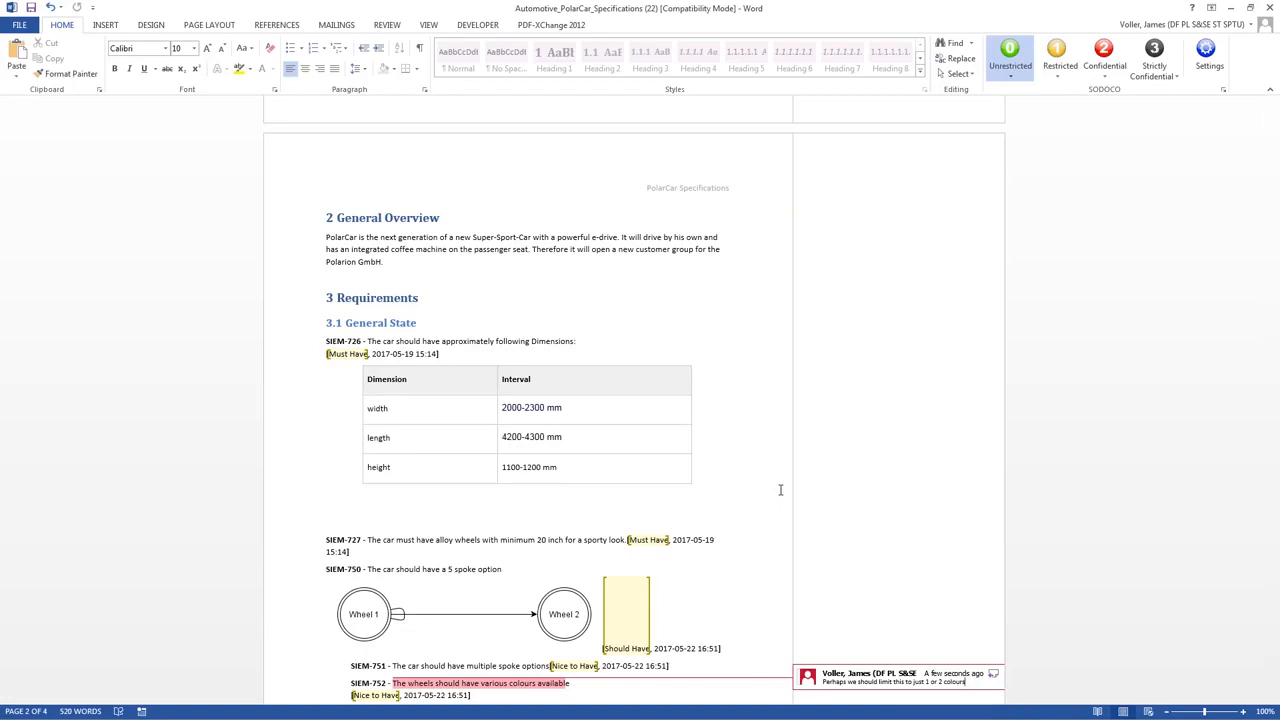
Switch back to Polarion, close the finished export dialog and start a Word round-trip import of changes.
left_click(1229, 8)
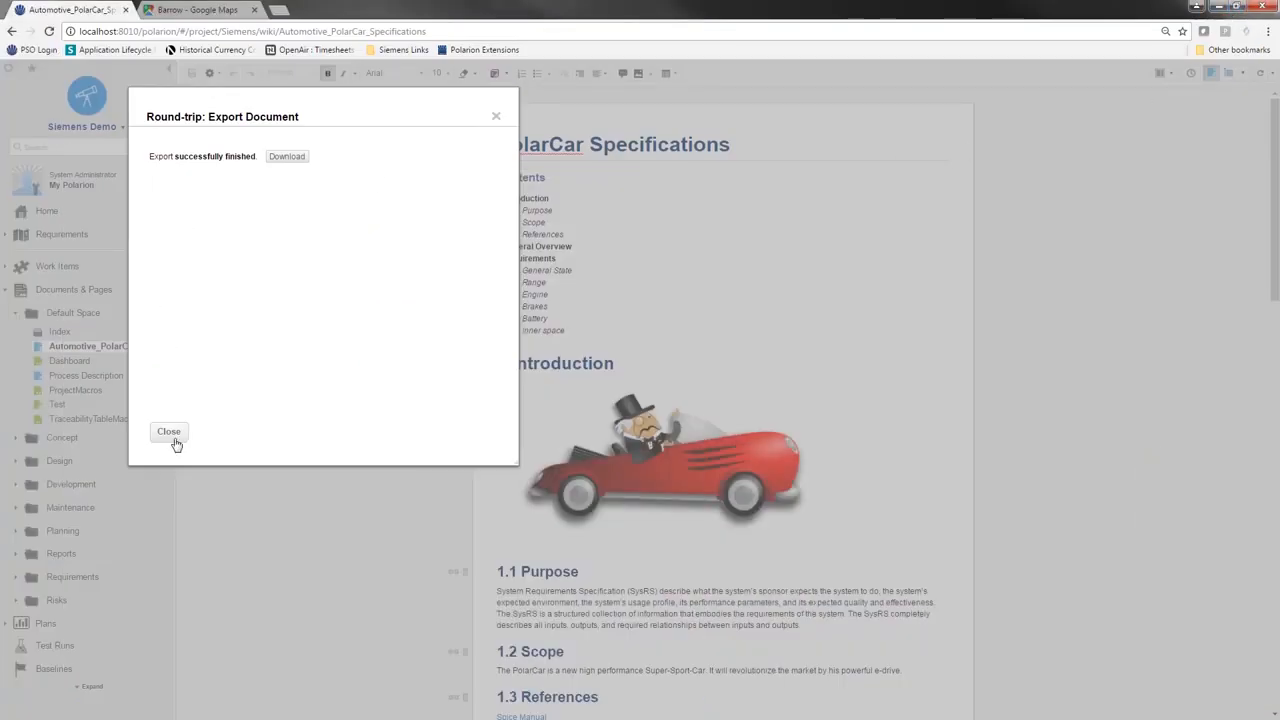
left_click(172, 436)
left_click(210, 73)
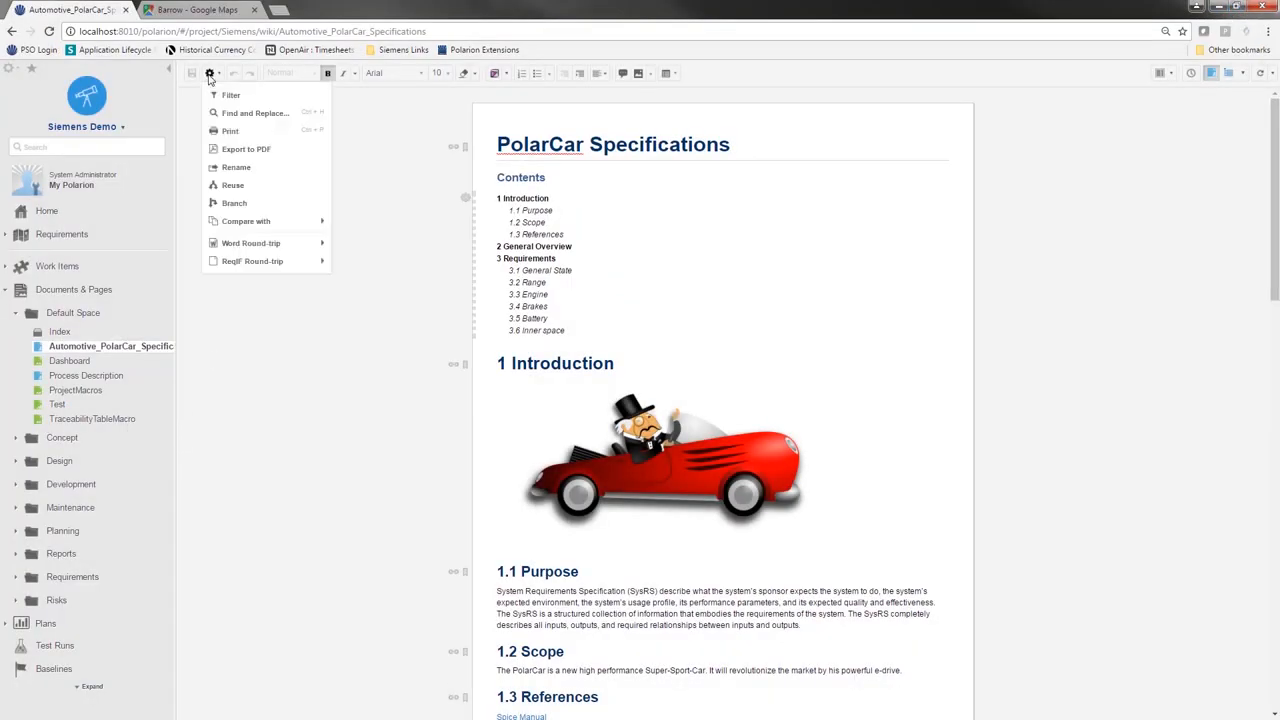
mouse_move(275, 243)
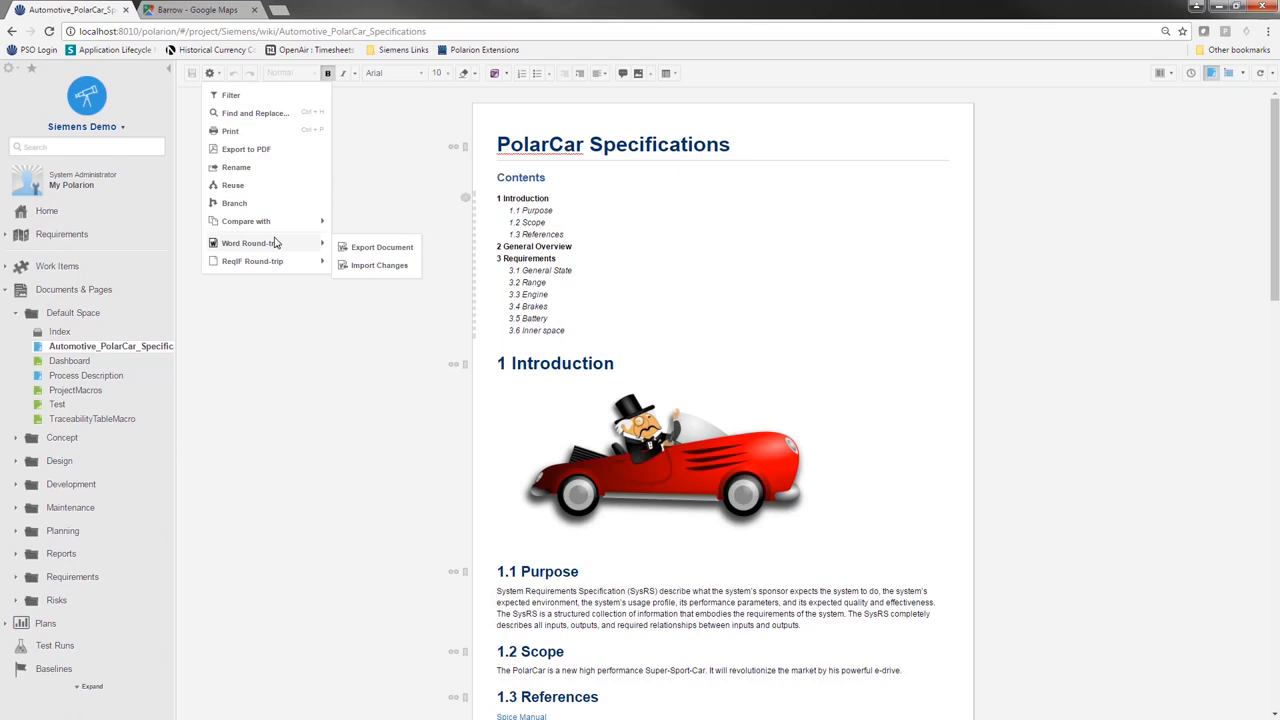
left_click(377, 267)
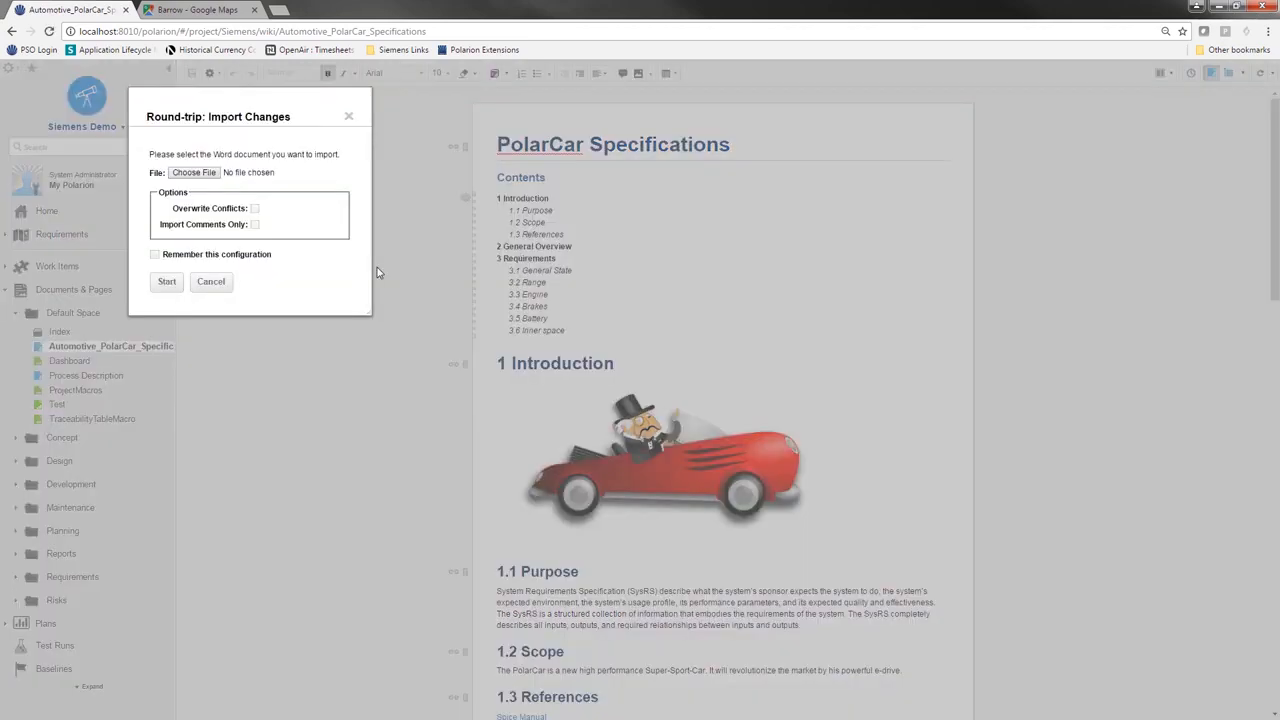
Import the changes from Automotive_PolarCar_Specifications (22) in the Downloads folder, leaving the conflict and comments-only options off.
left_click(180, 174)
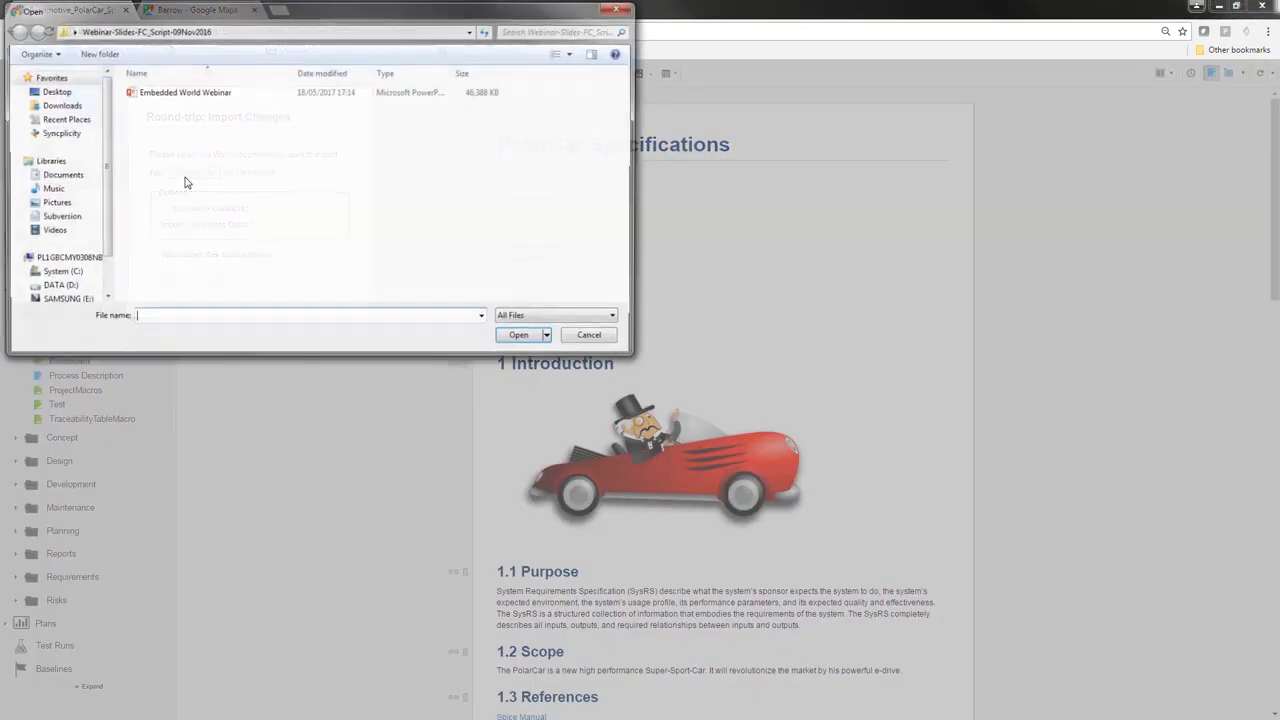
left_click(61, 176)
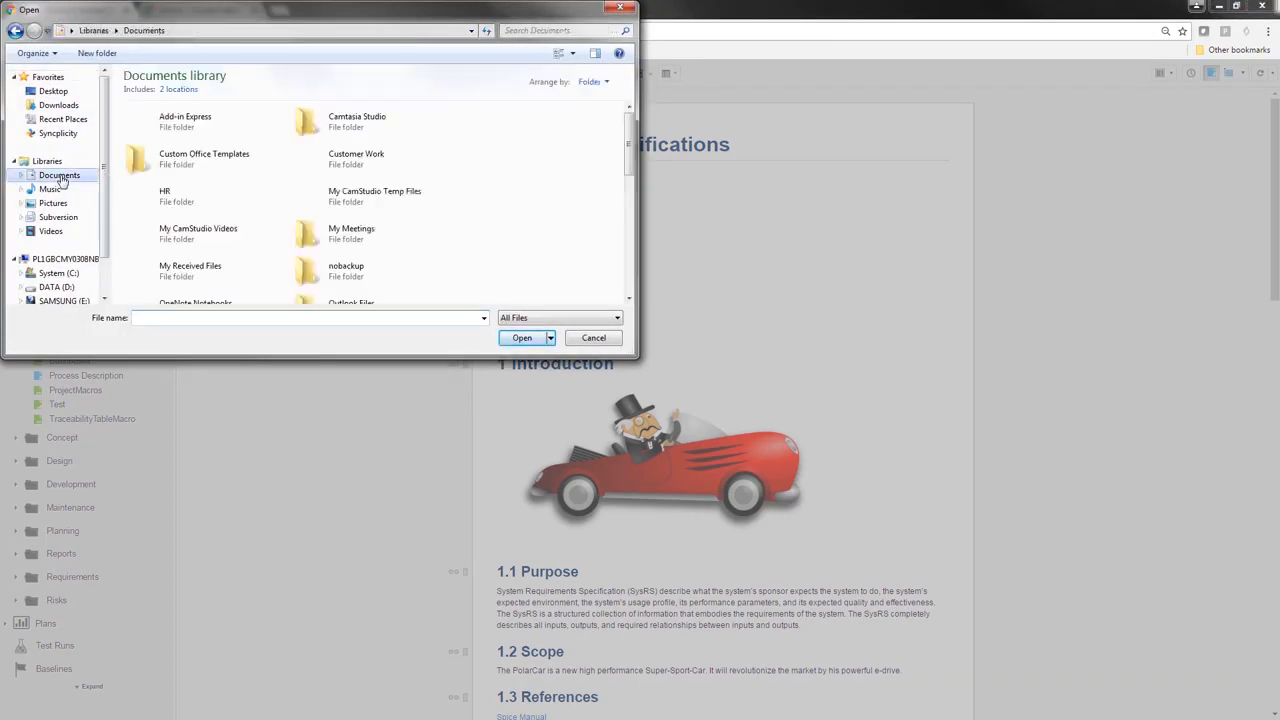
left_click(58, 105)
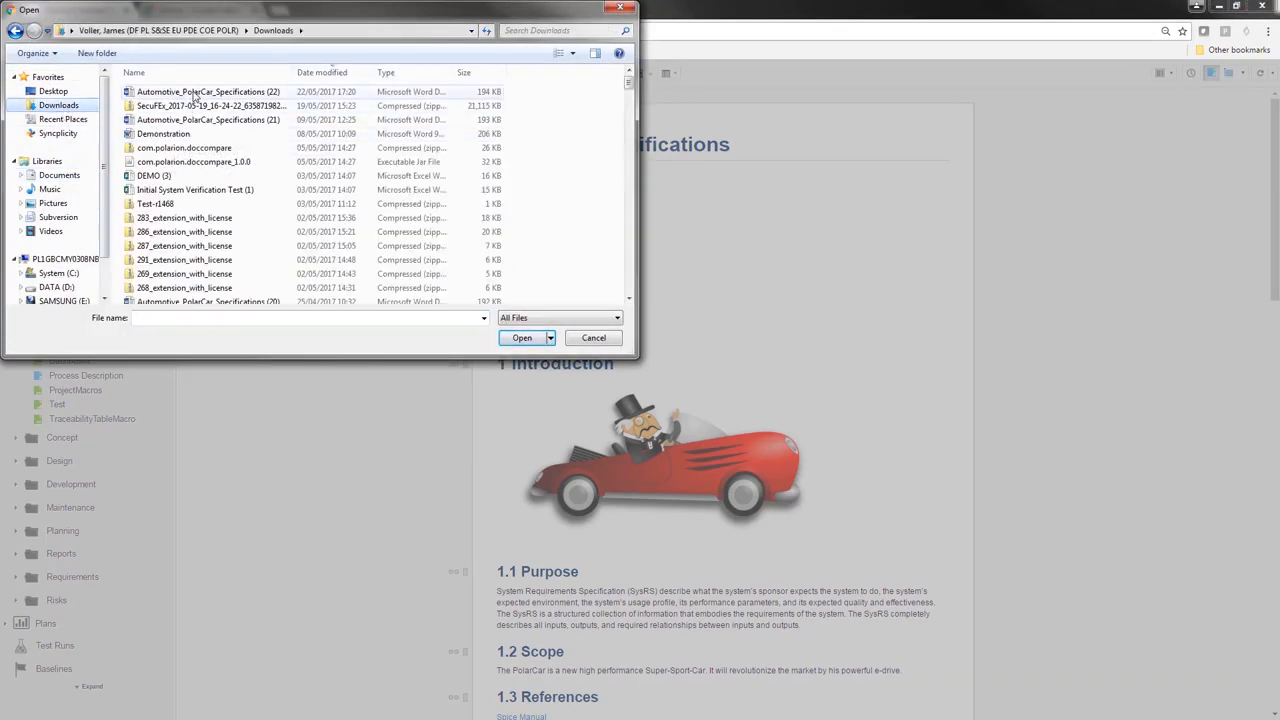
left_click(195, 93)
left_click(523, 338)
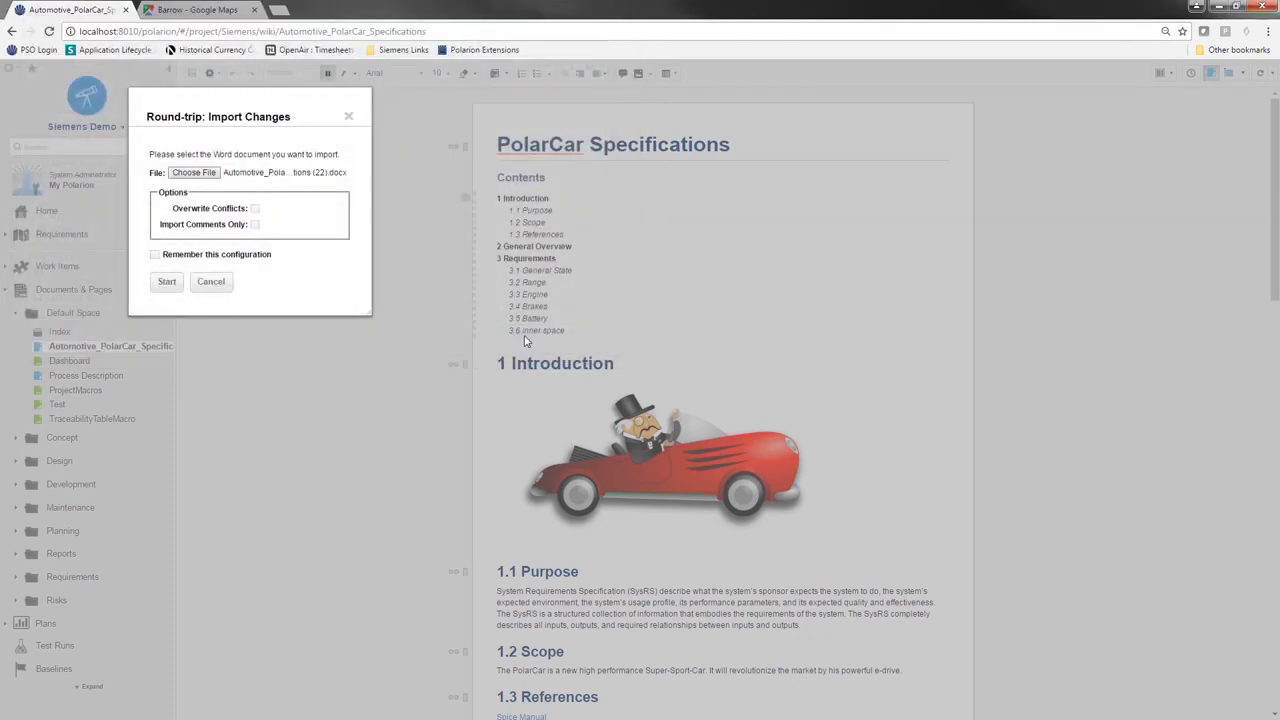
left_click(167, 284)
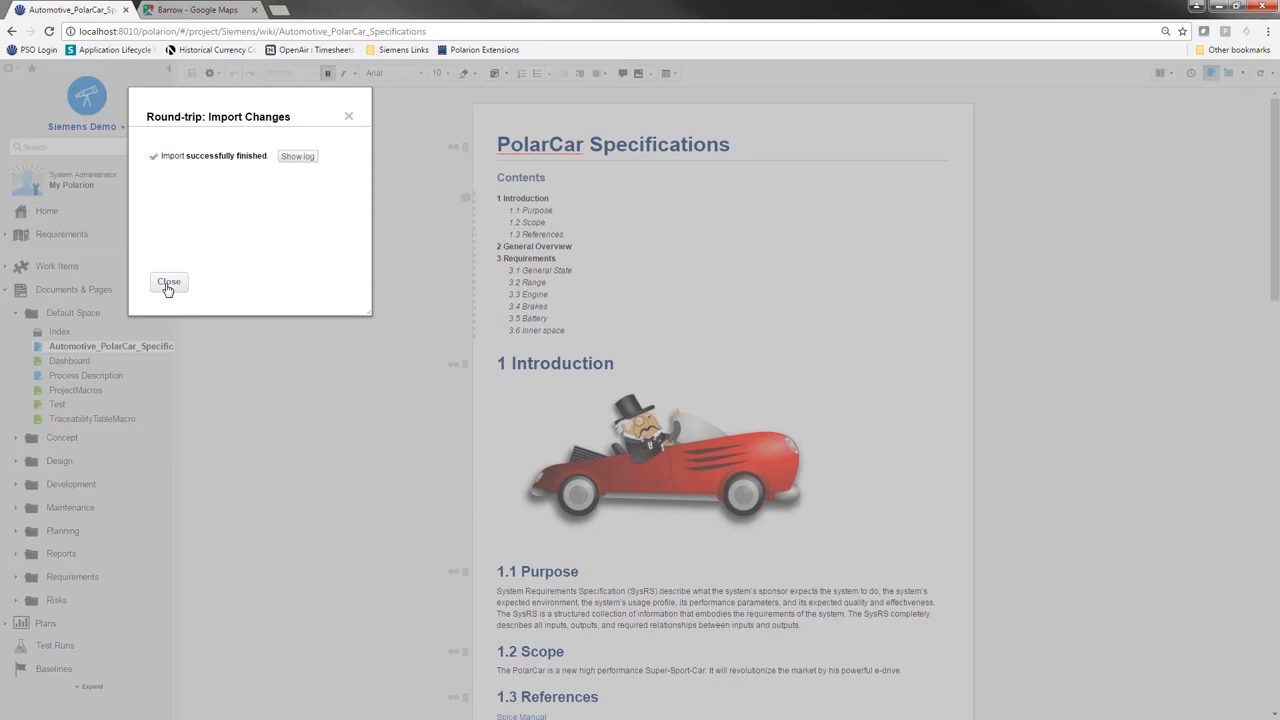
left_click(168, 284)
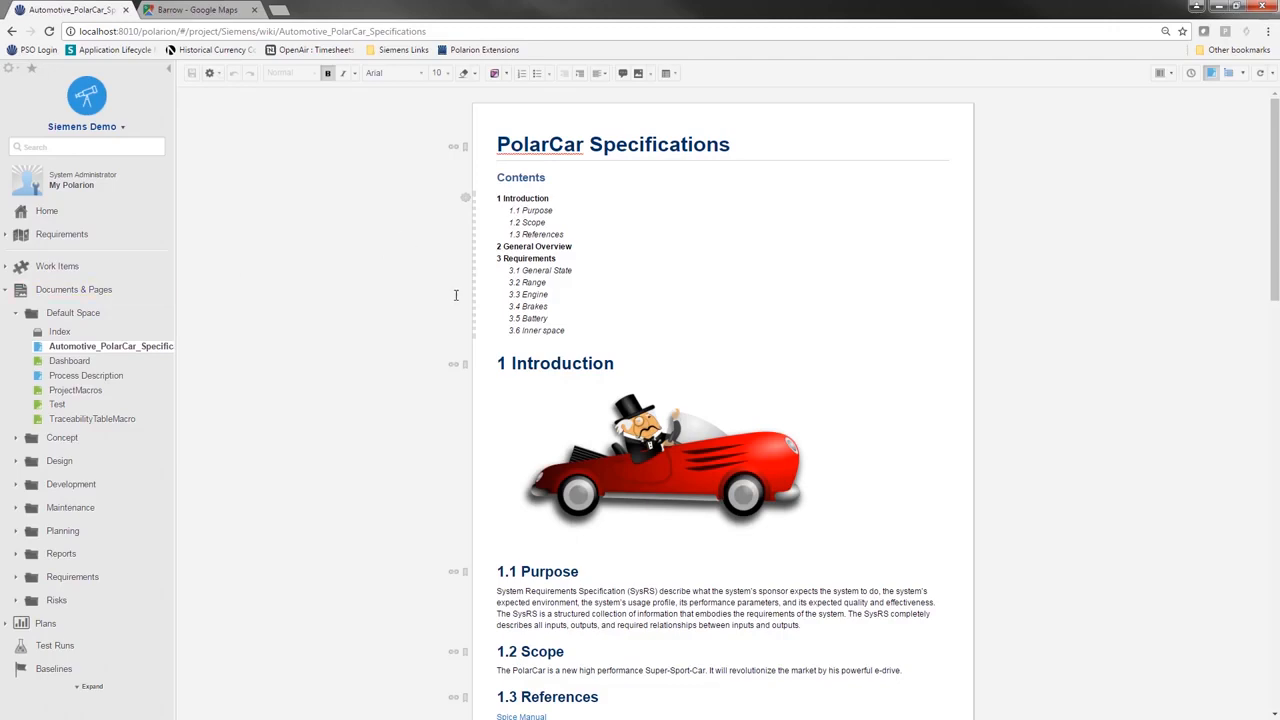
Check the imported severities of the General State requirements and open the comment attached to SIEM-752.
scroll(466, 296, "down", 2)
scroll(467, 297, "down", 3)
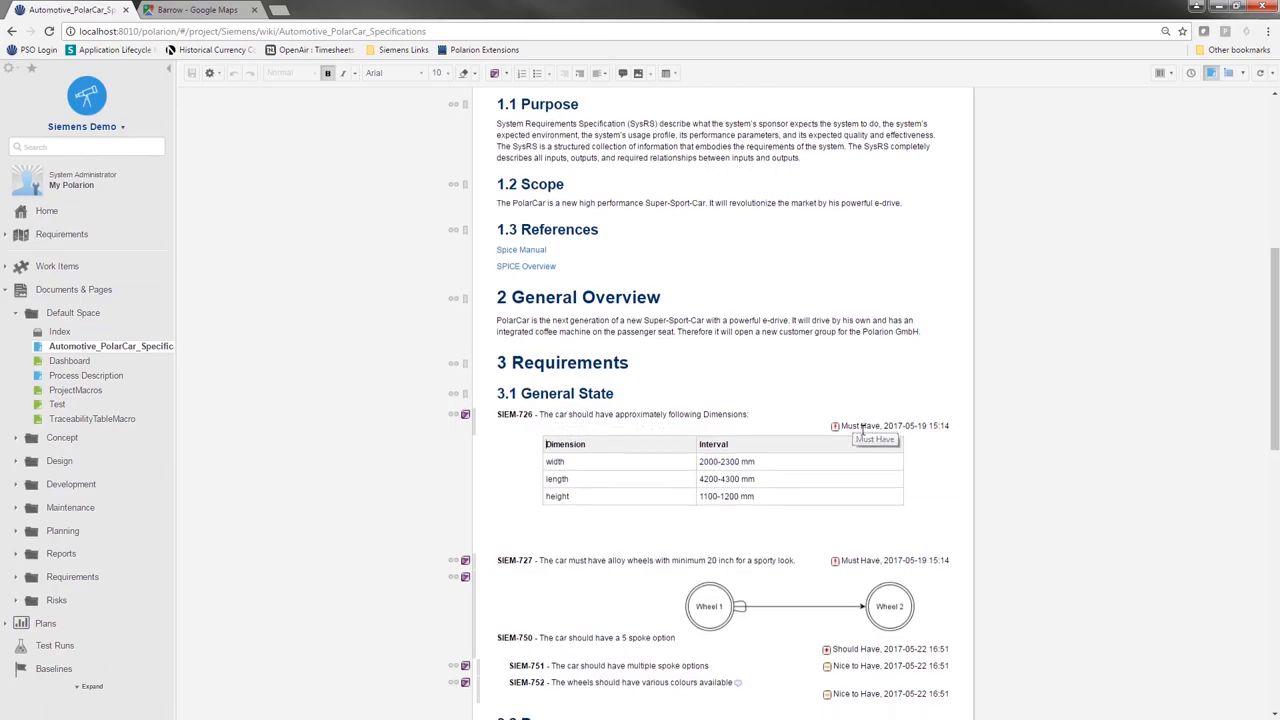
scroll(869, 426, "down", 1)
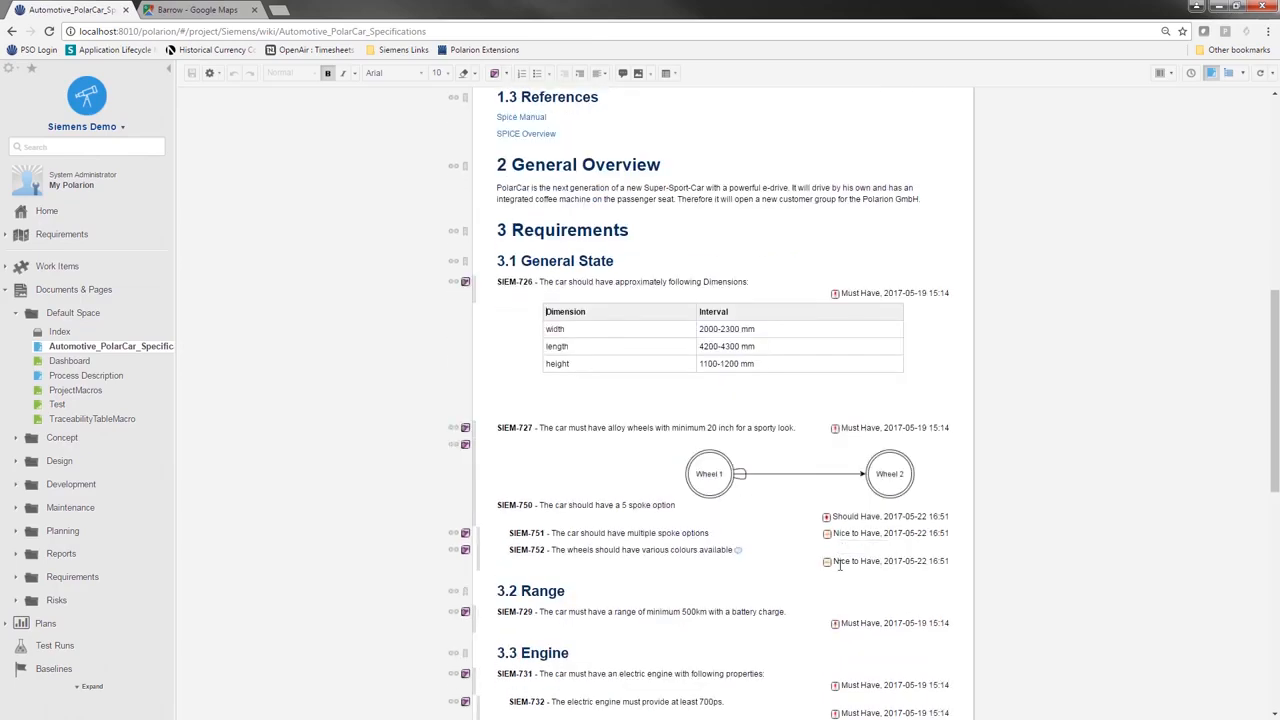
left_click(738, 551)
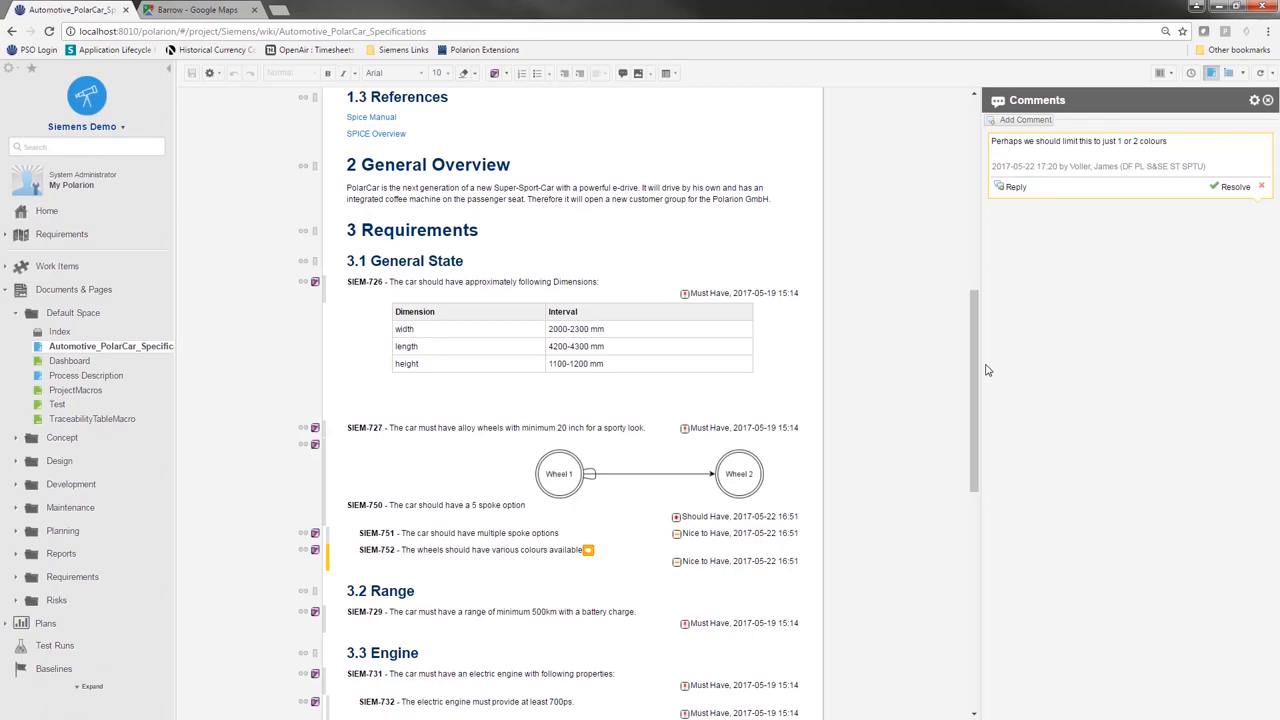
Open the specification's revision history and compare revision 1546 with revision 1547.
left_click(1189, 76)
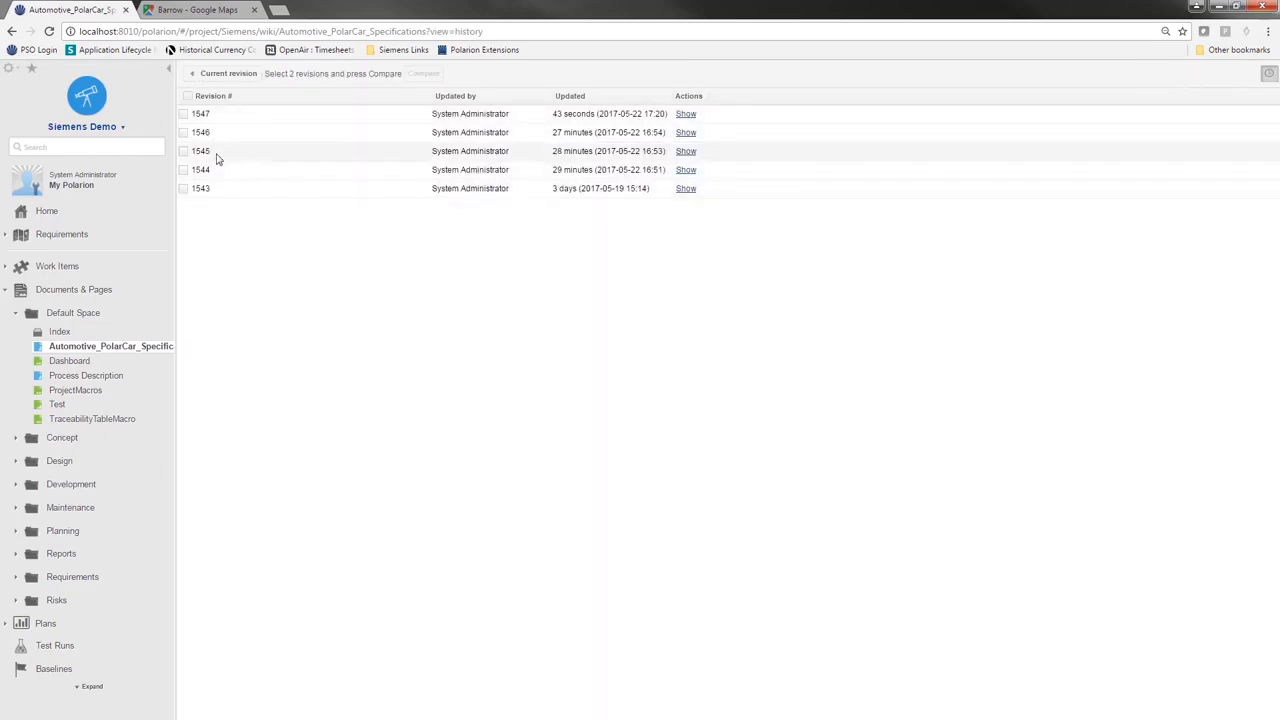
left_click(184, 133)
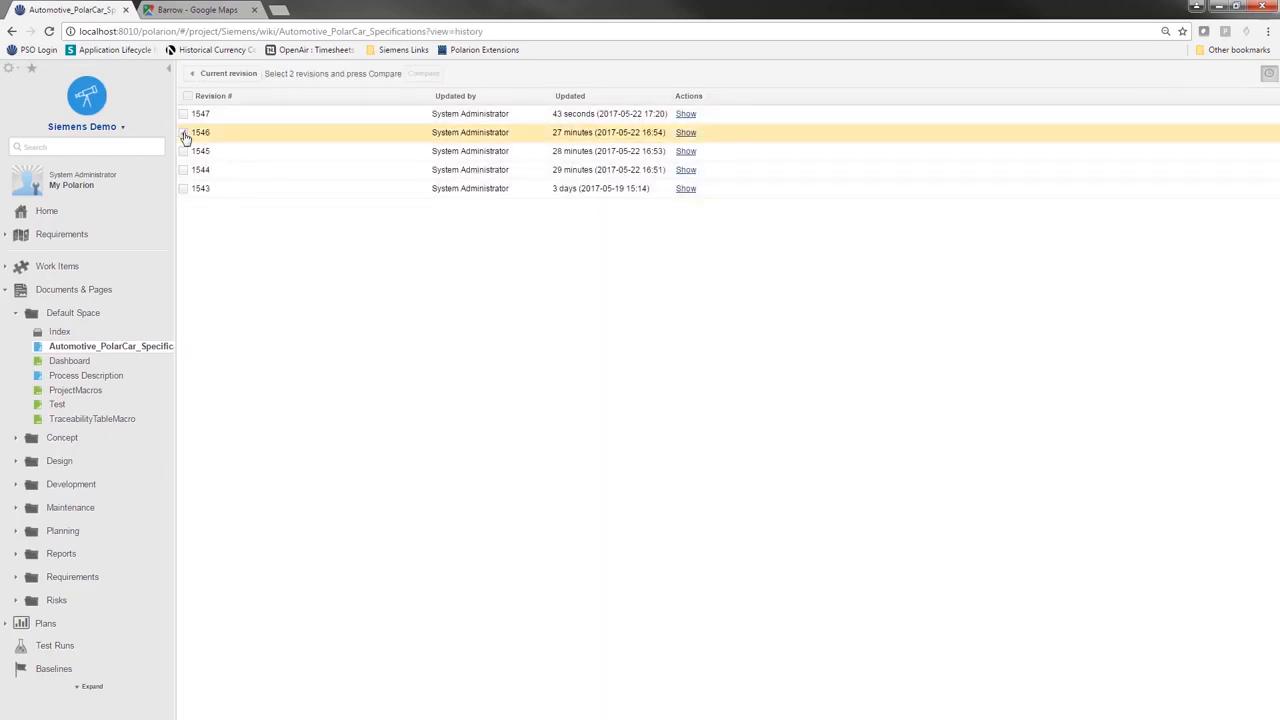
left_click(184, 114)
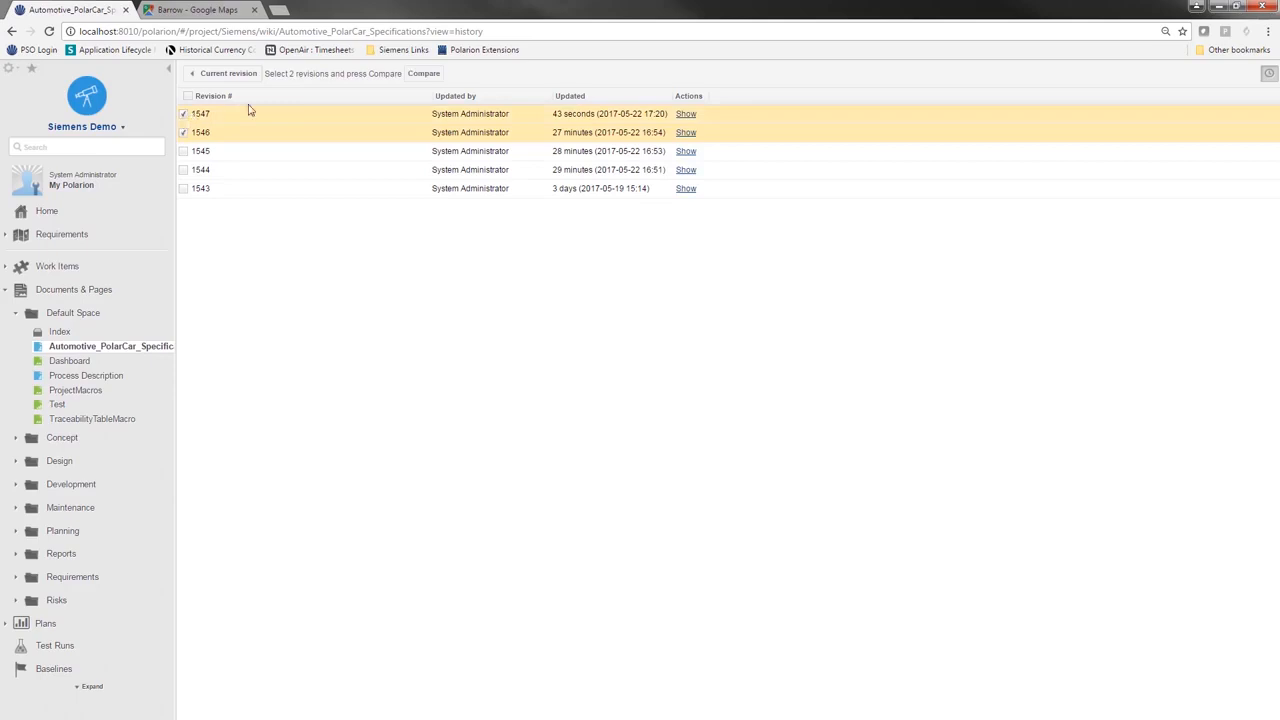
left_click(433, 74)
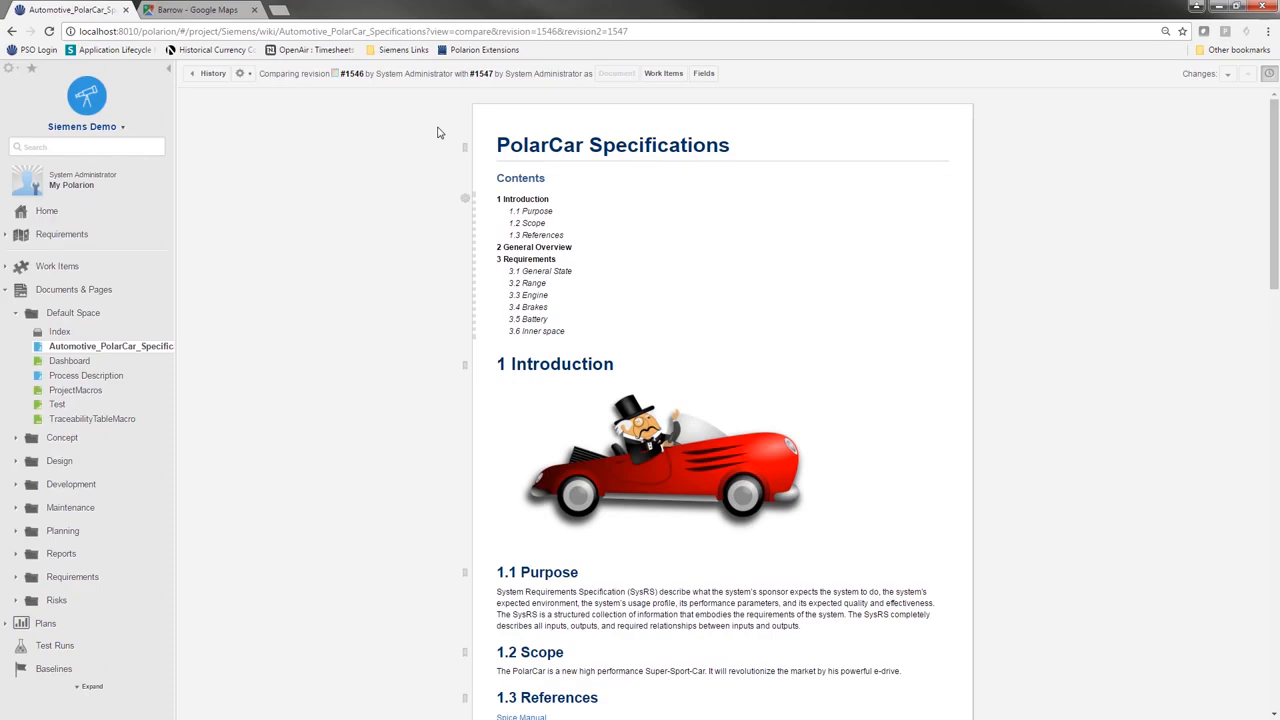
Examine the marked severity and comment changes in the General State requirements, and return to the document's current revision.
scroll(501, 260, "down", 2)
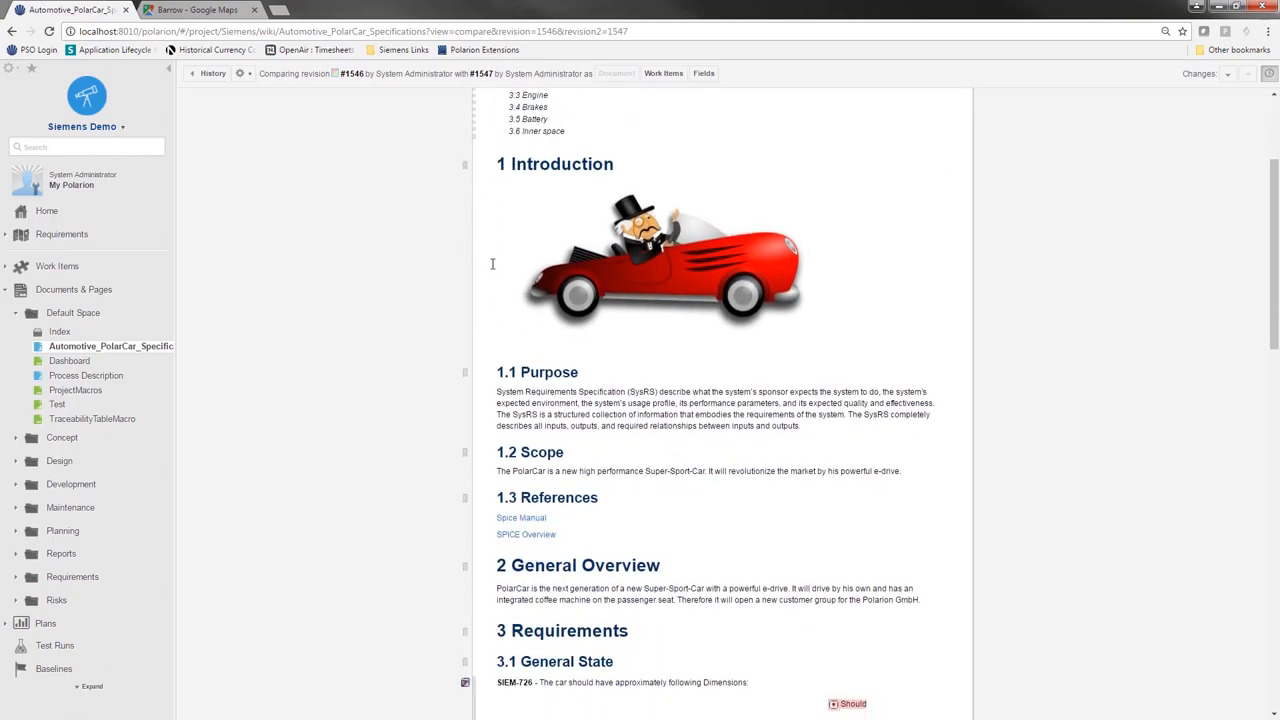
scroll(501, 260, "down", 2)
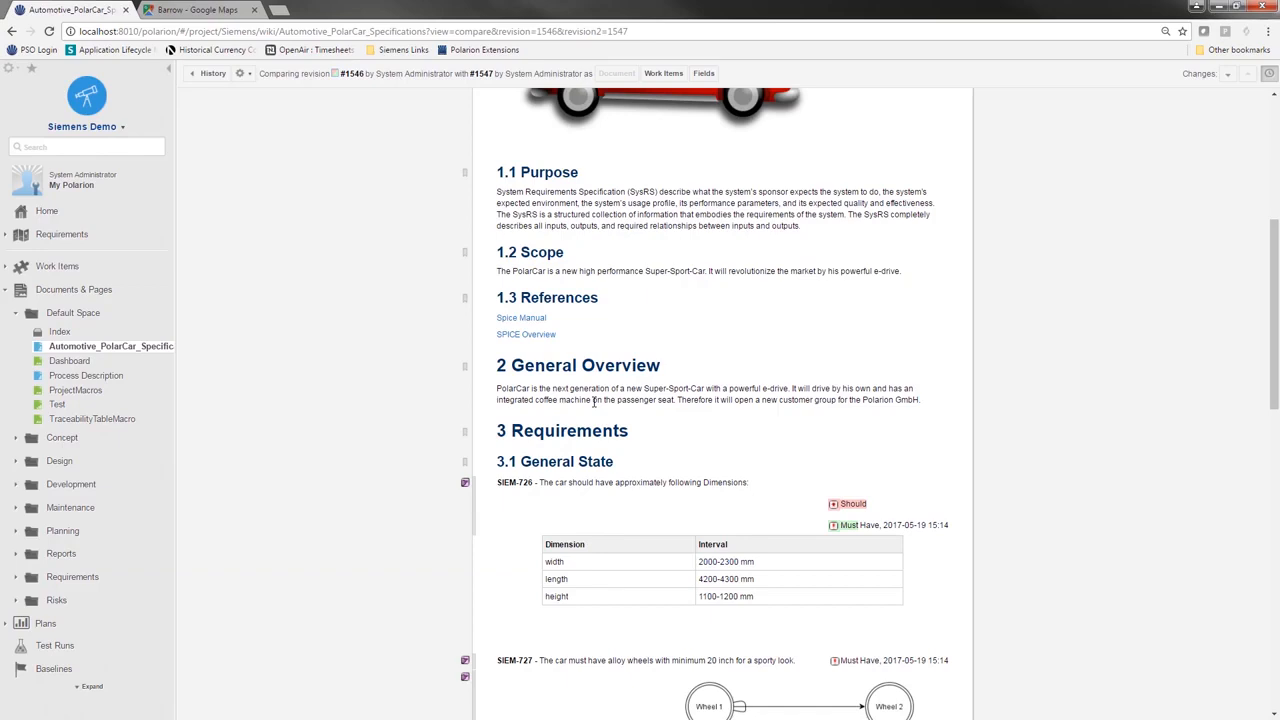
scroll(699, 446, "down", 2)
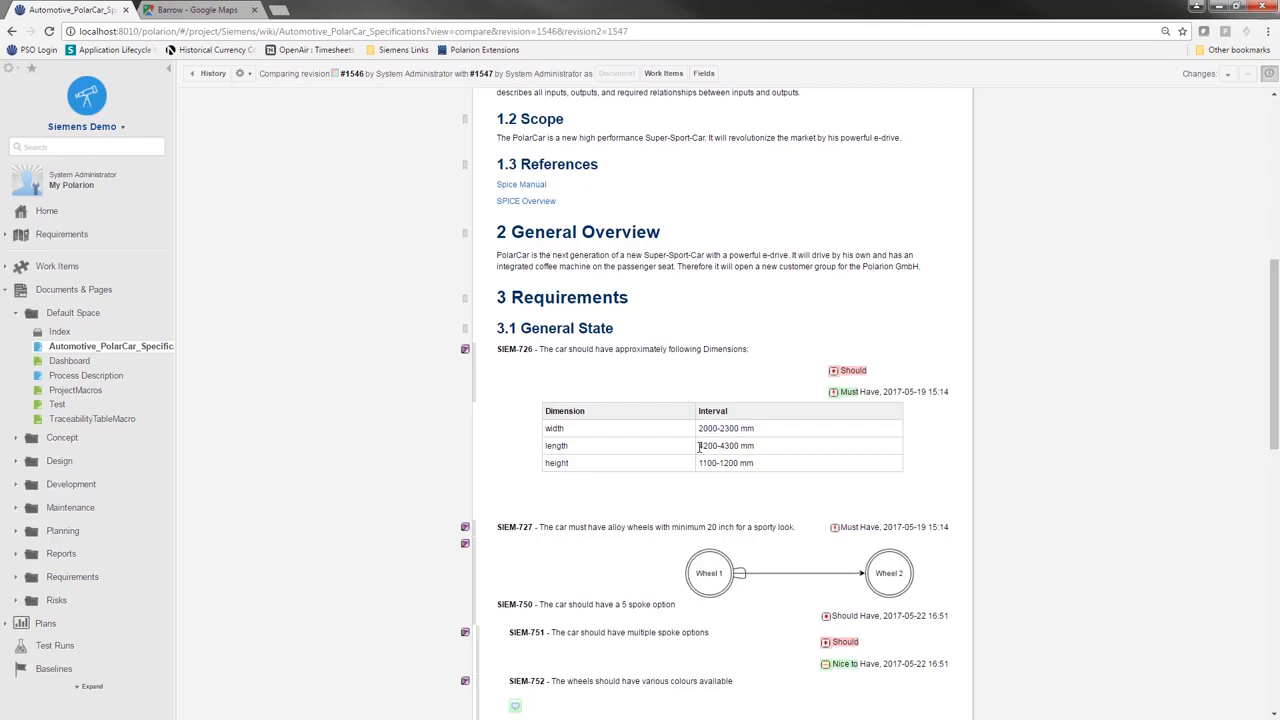
scroll(752, 348, "down", 2)
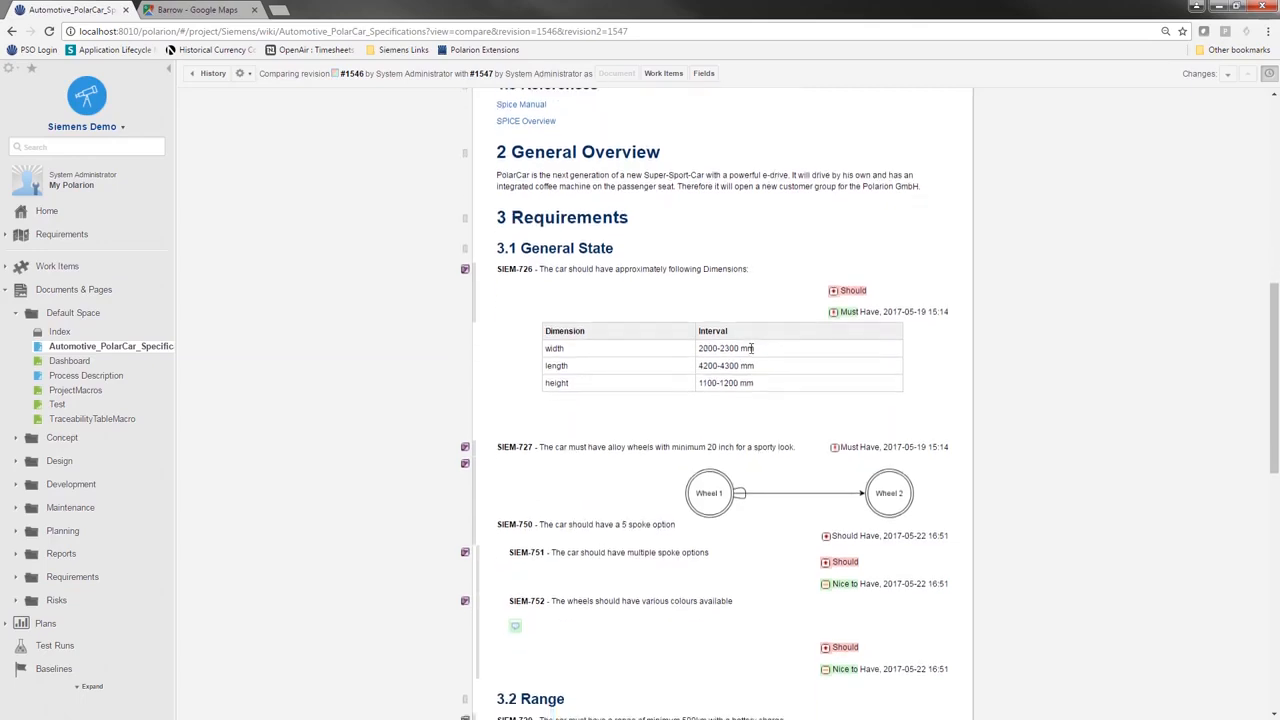
scroll(752, 348, "down", 1)
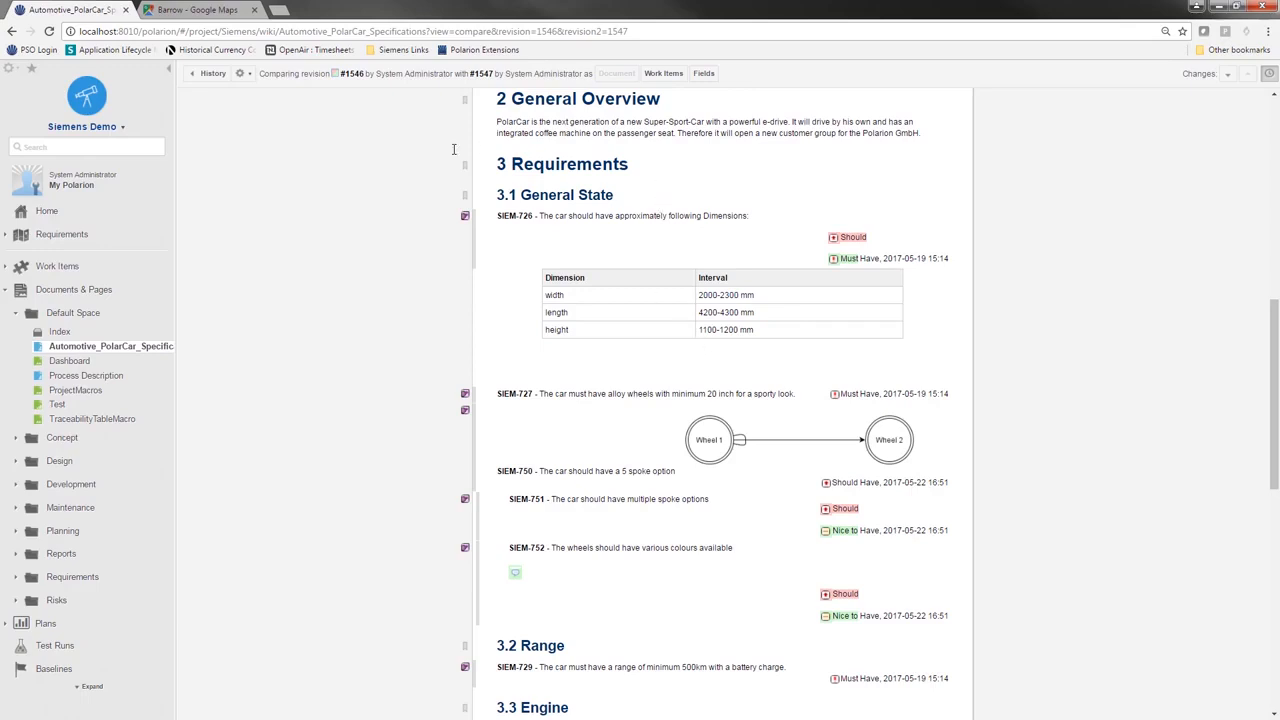
left_click(213, 76)
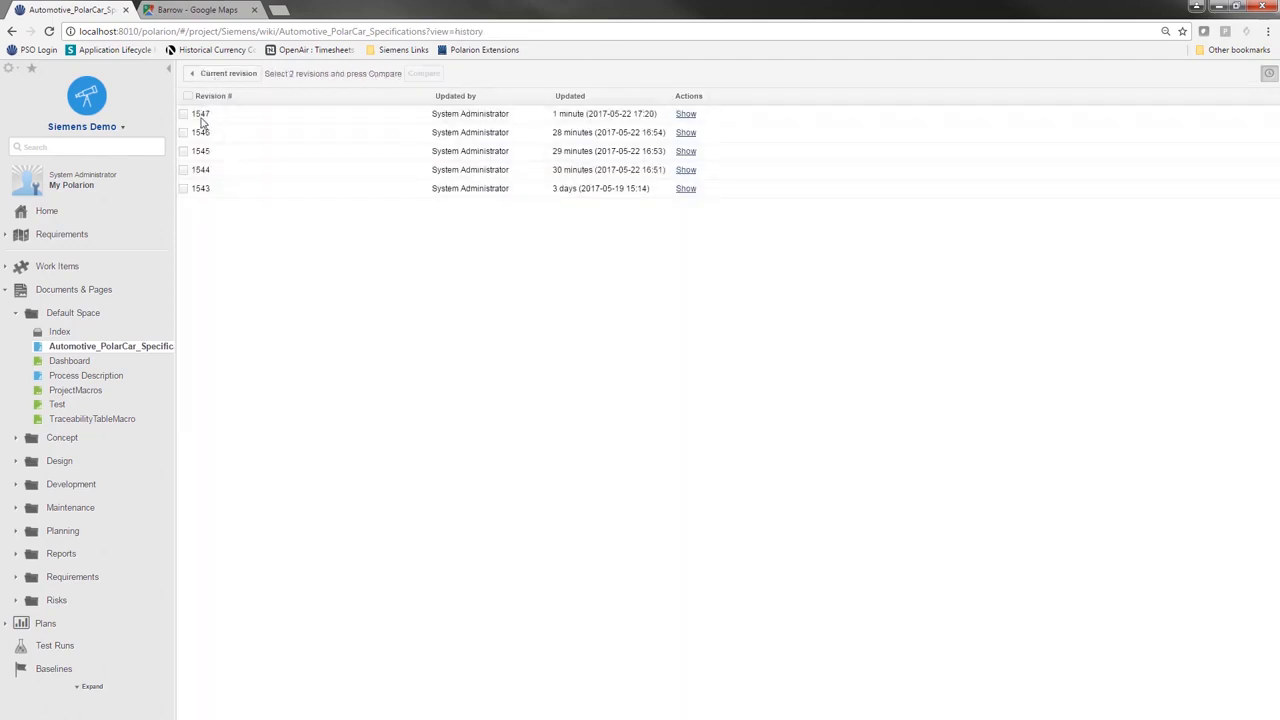
left_click(240, 84)
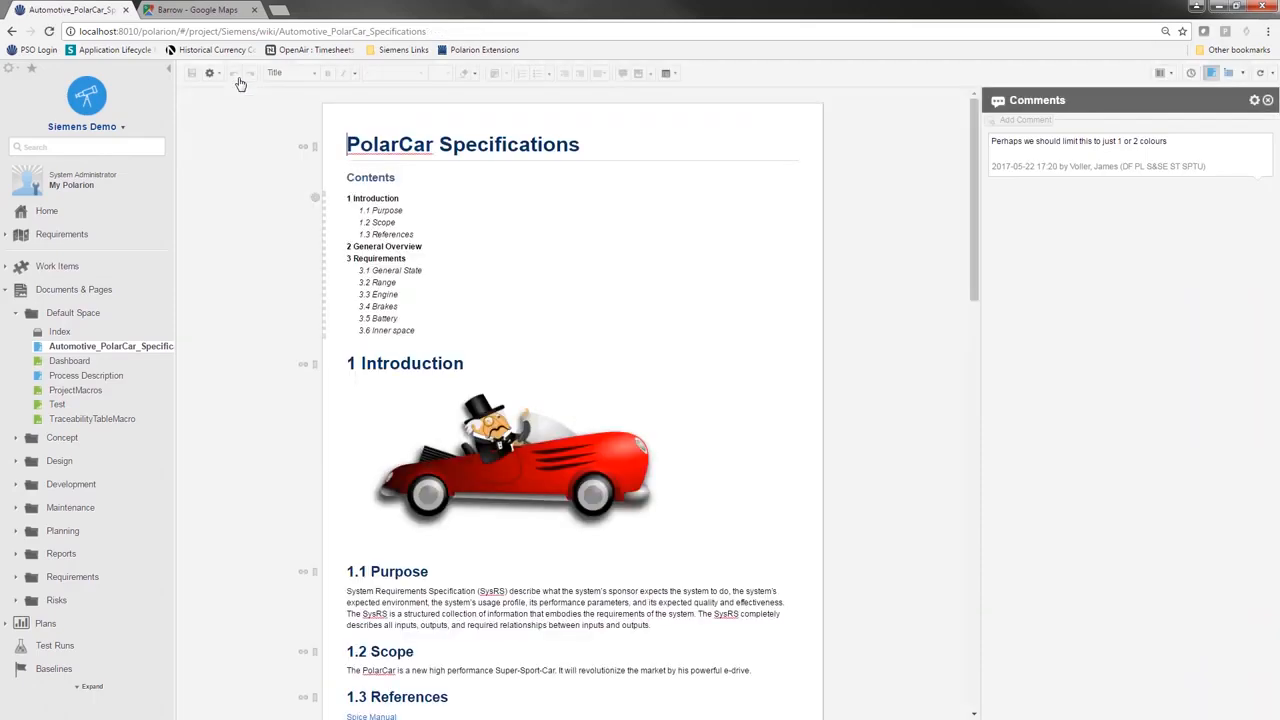